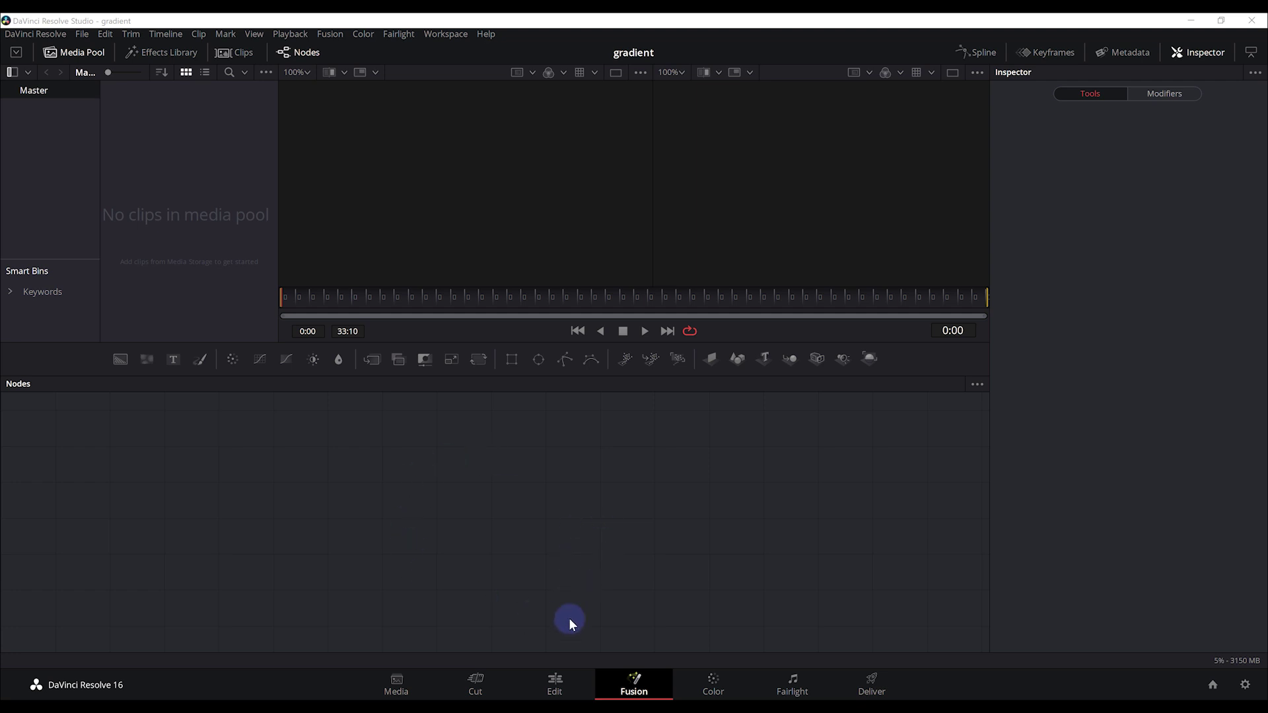
Create Timeline 1 with default settings from the Edit page.
click(554, 676)
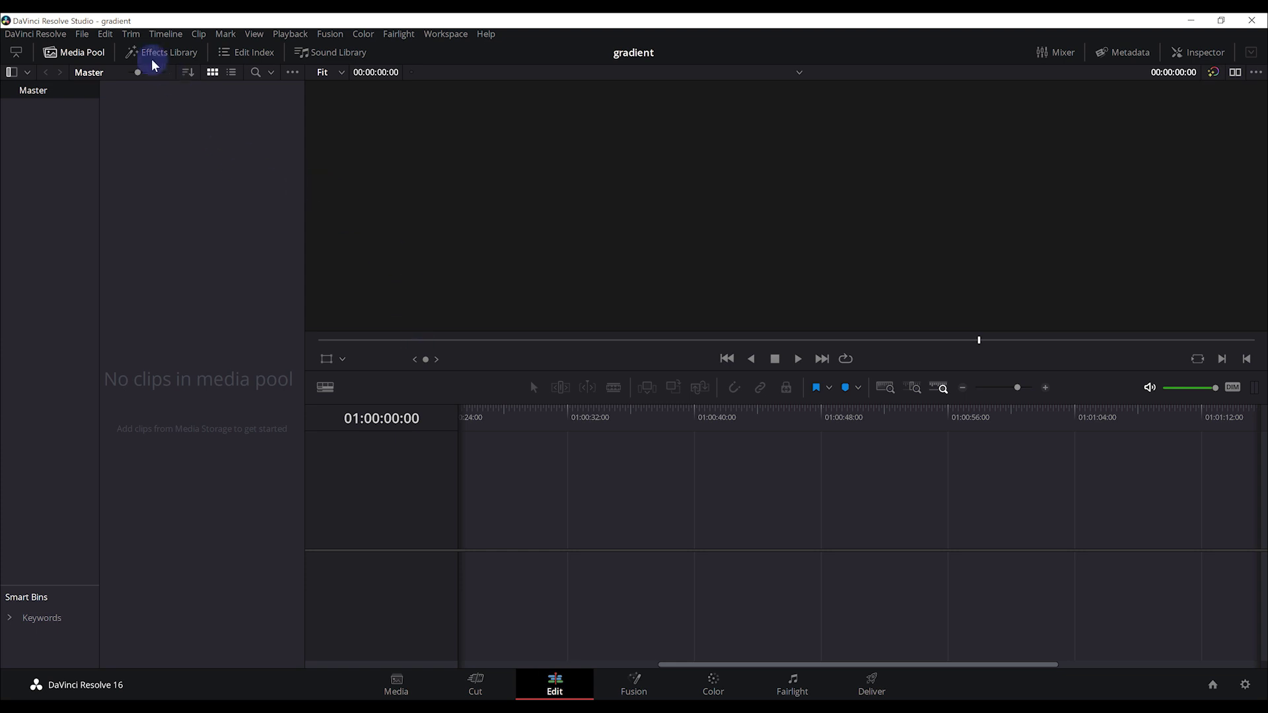
click(82, 34)
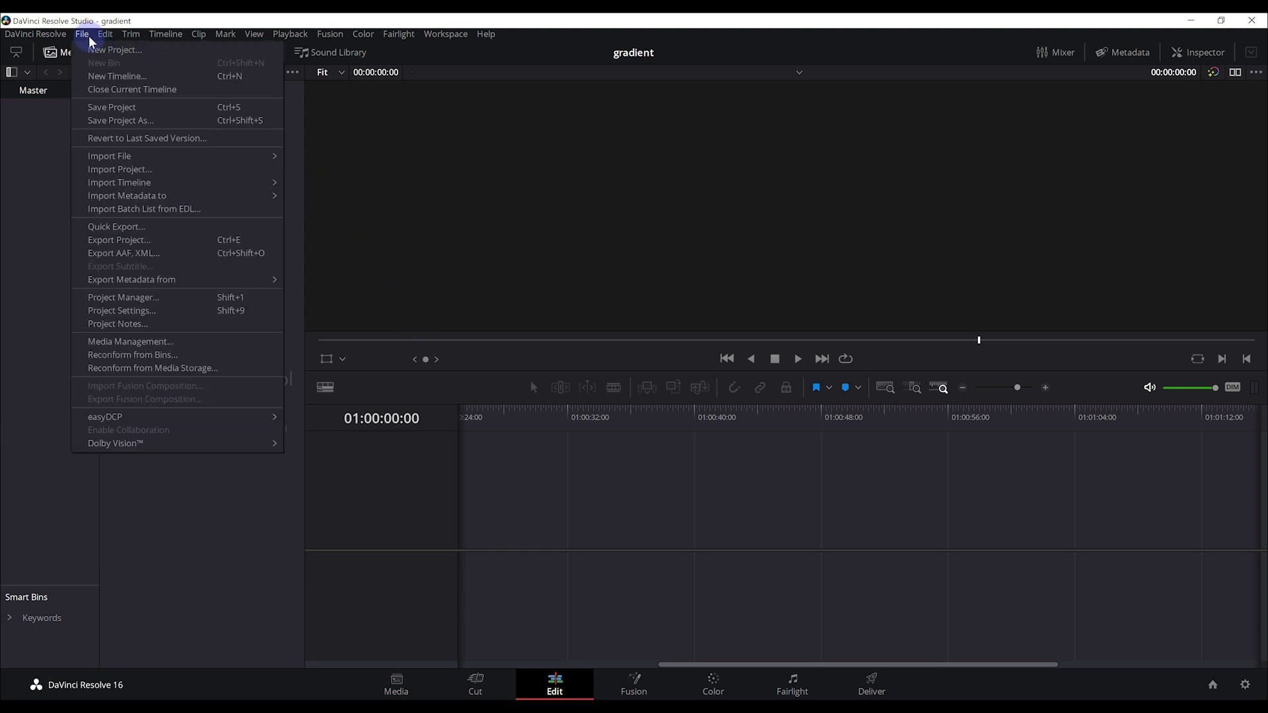
click(117, 77)
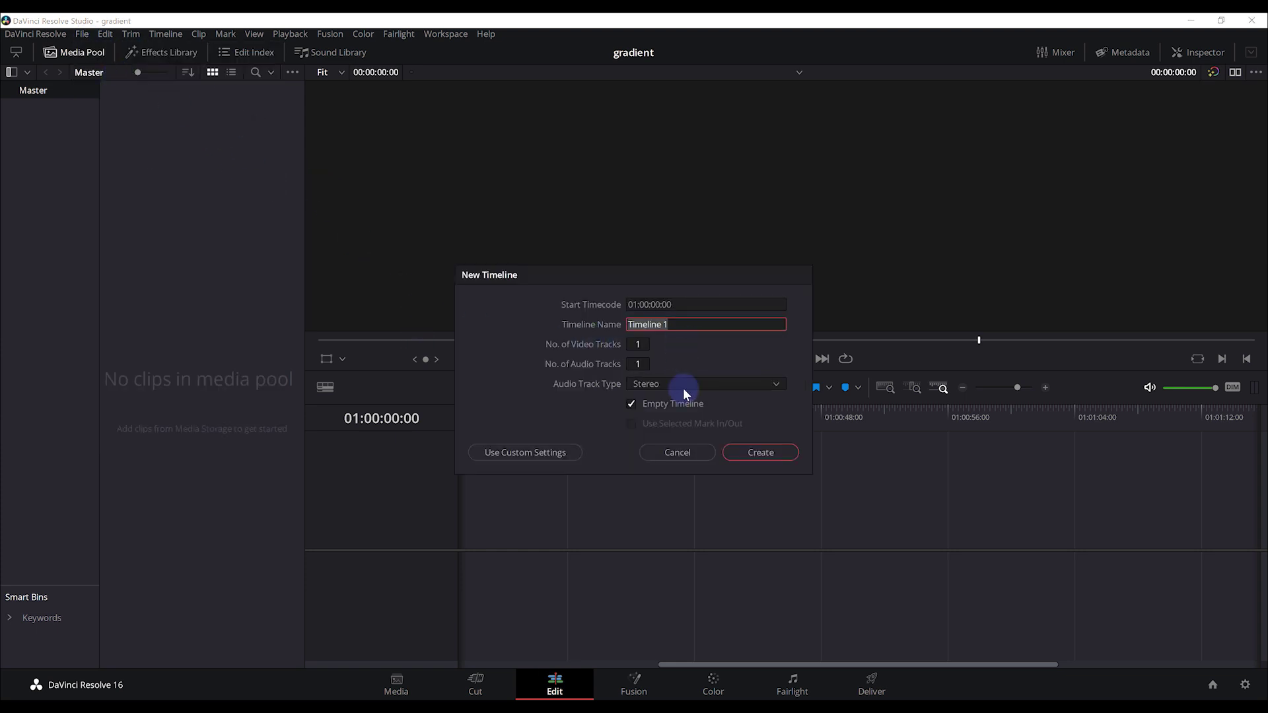
click(738, 454)
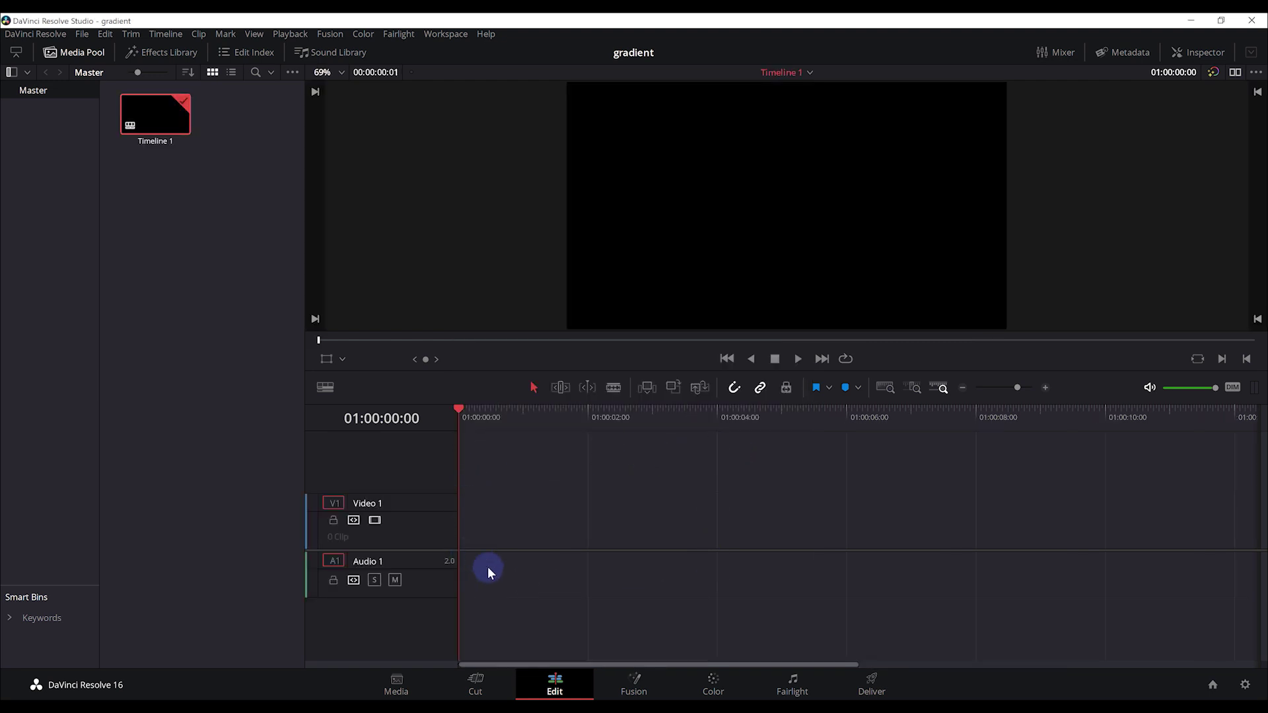
Place a Fusion Composition effect on video track V1 and open it in Fusion.
click(157, 53)
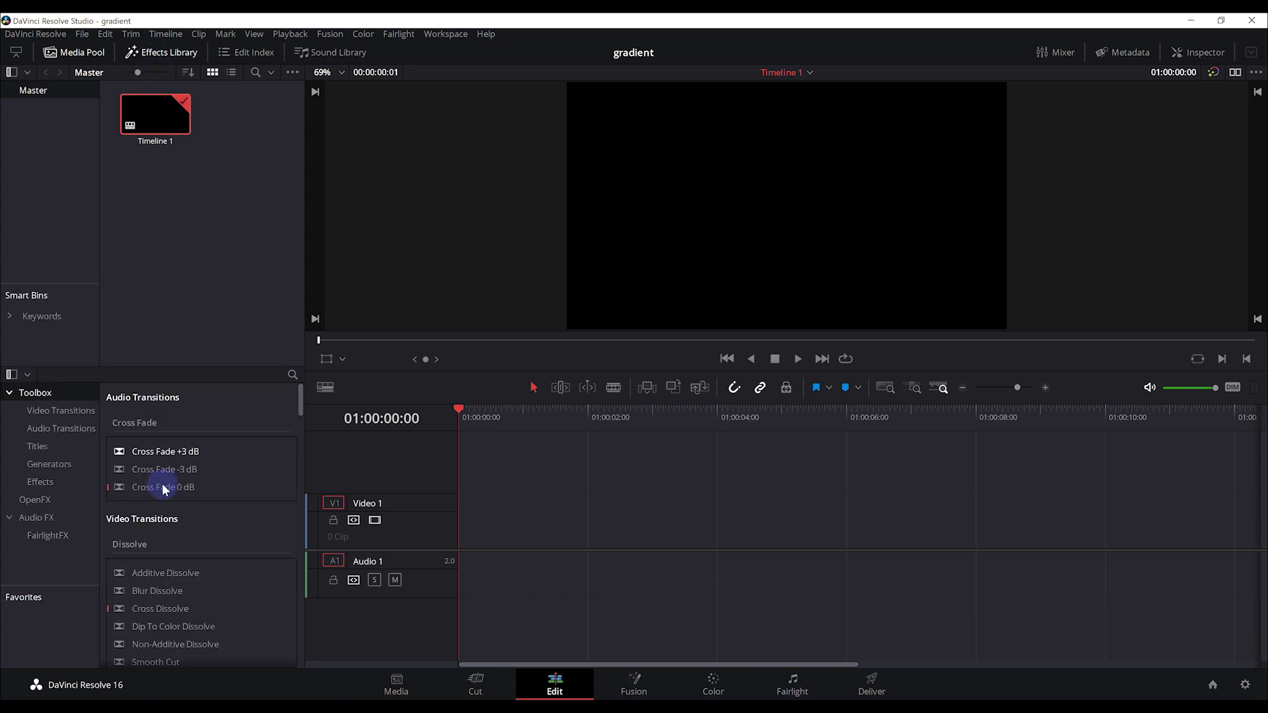
click(42, 483)
drag(189, 444, 461, 558)
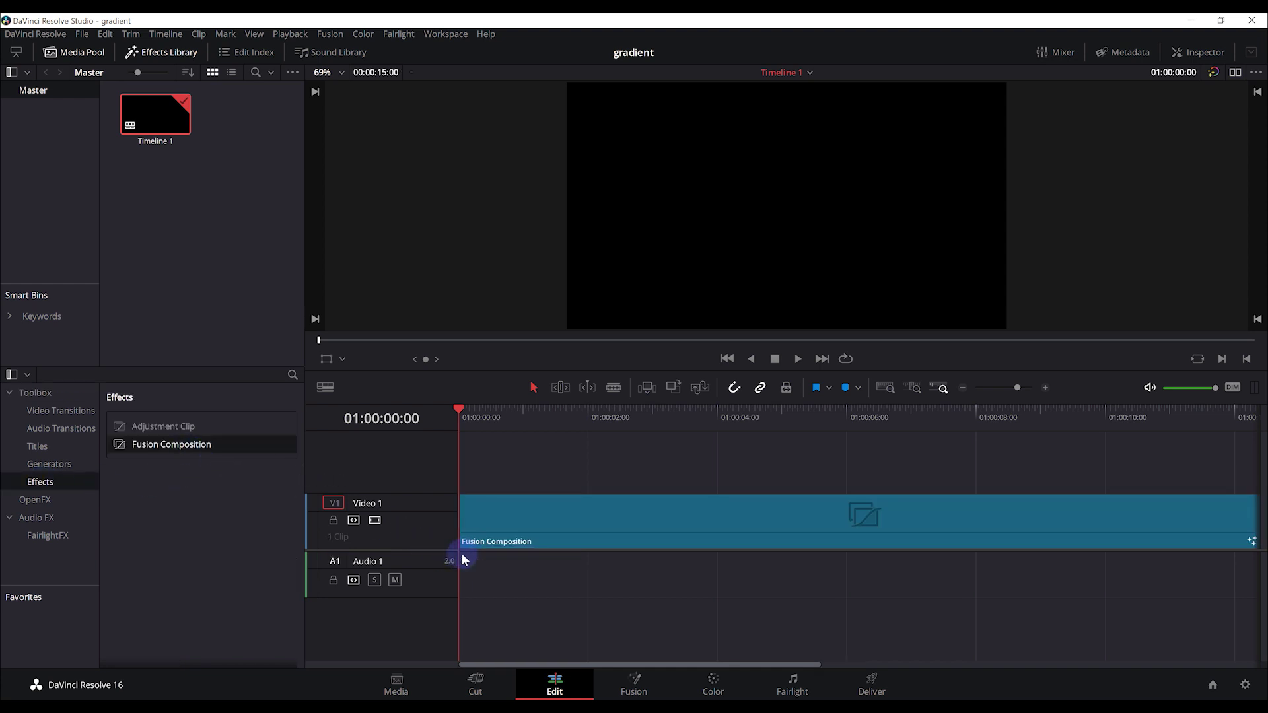
click(634, 684)
Wire a new Background1 node into MediaOut1 and show its output in one large viewer.
drag(442, 456, 621, 504)
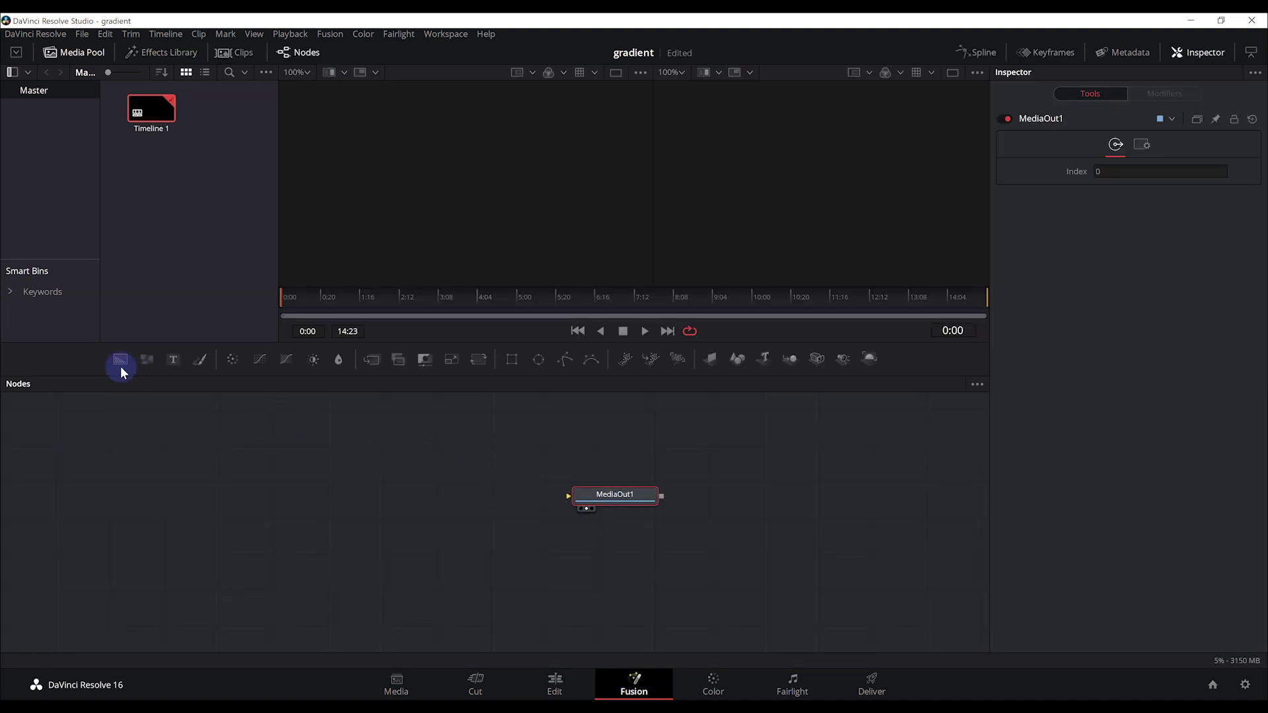
mouse_move(120, 360)
mouse_down()
mouse_move(210, 422)
mouse_move(365, 499)
mouse_move(568, 501)
mouse_up()
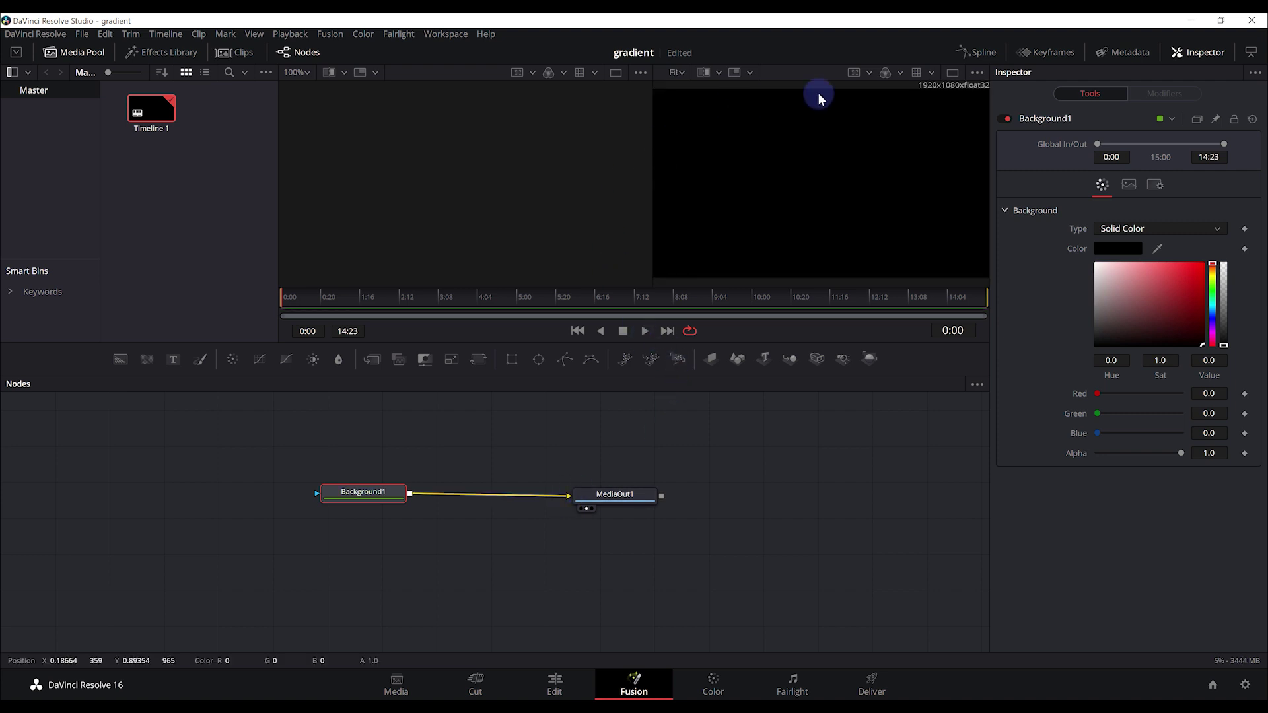
click(952, 72)
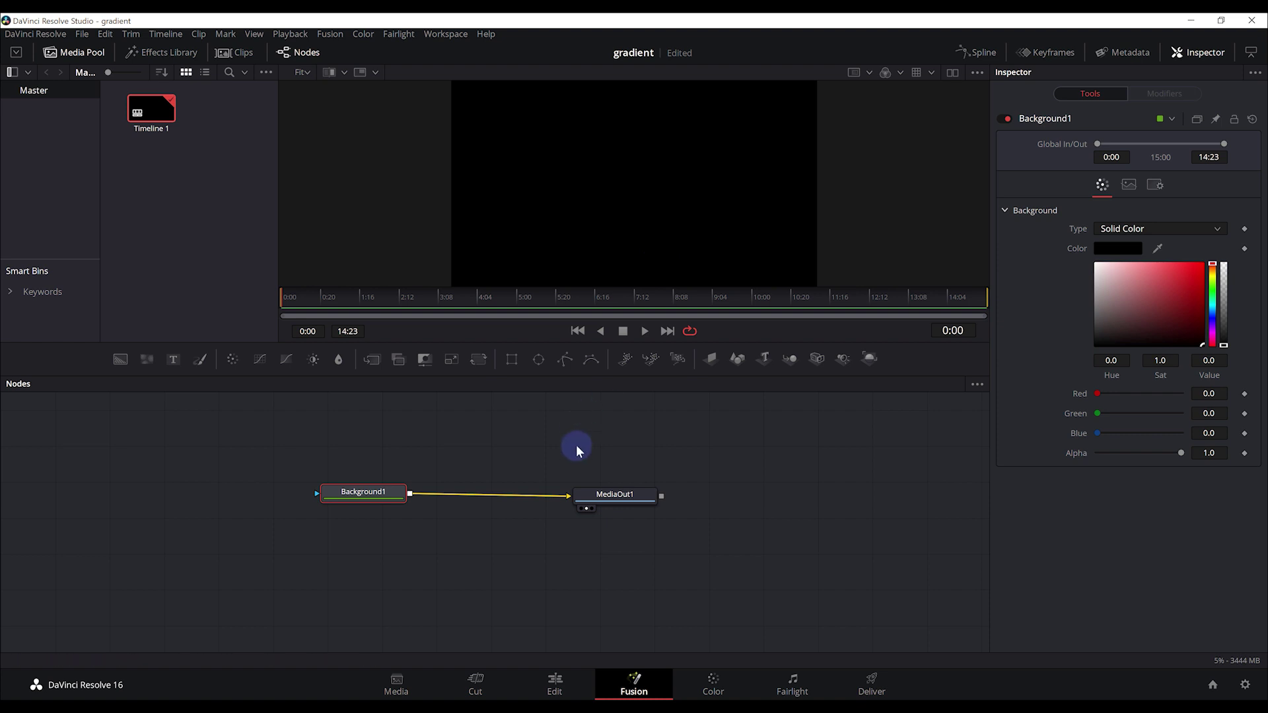
click(606, 495)
key(2)
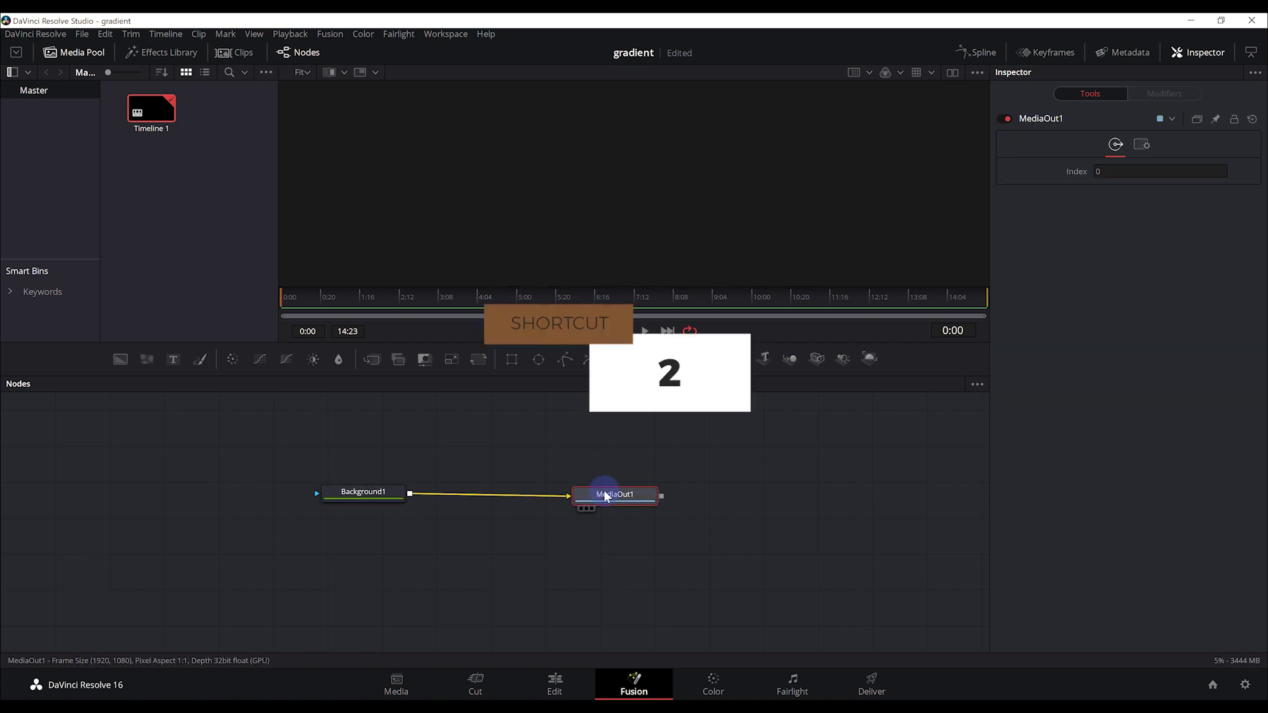
drag(380, 496, 378, 500)
click(378, 500)
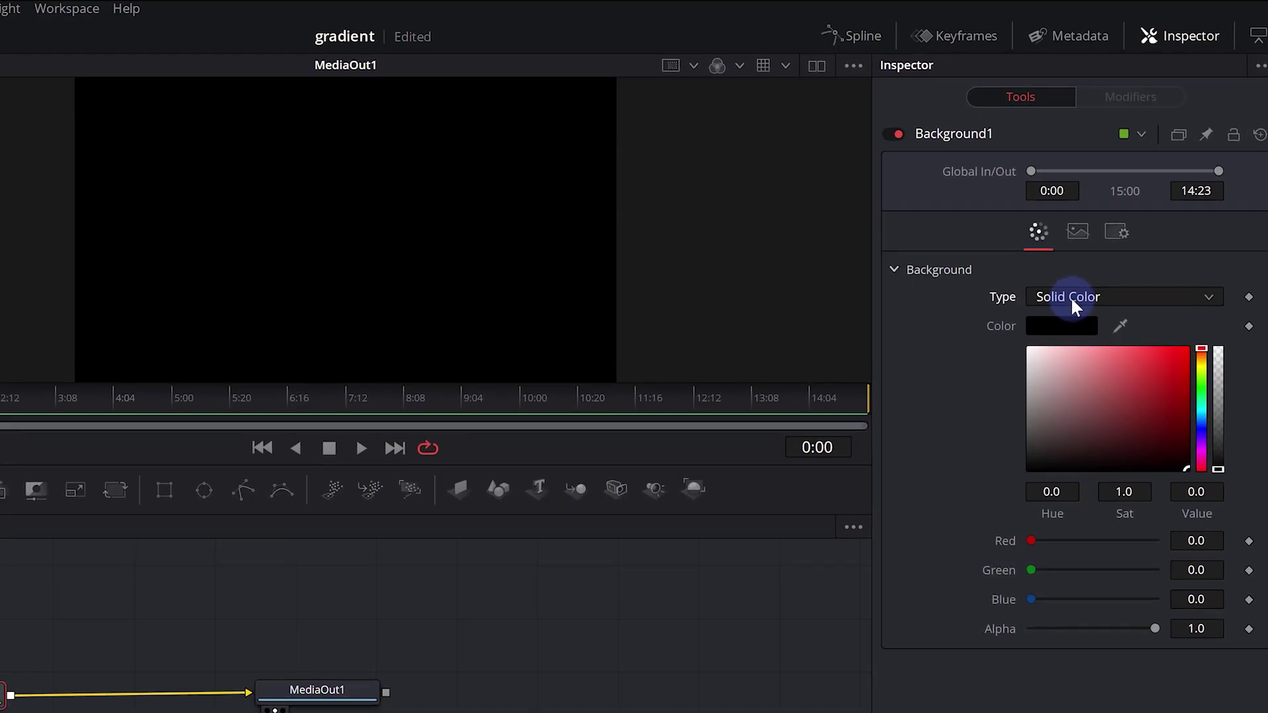
Set Background1's type to Gradient with a Linear gradient type.
click(1071, 295)
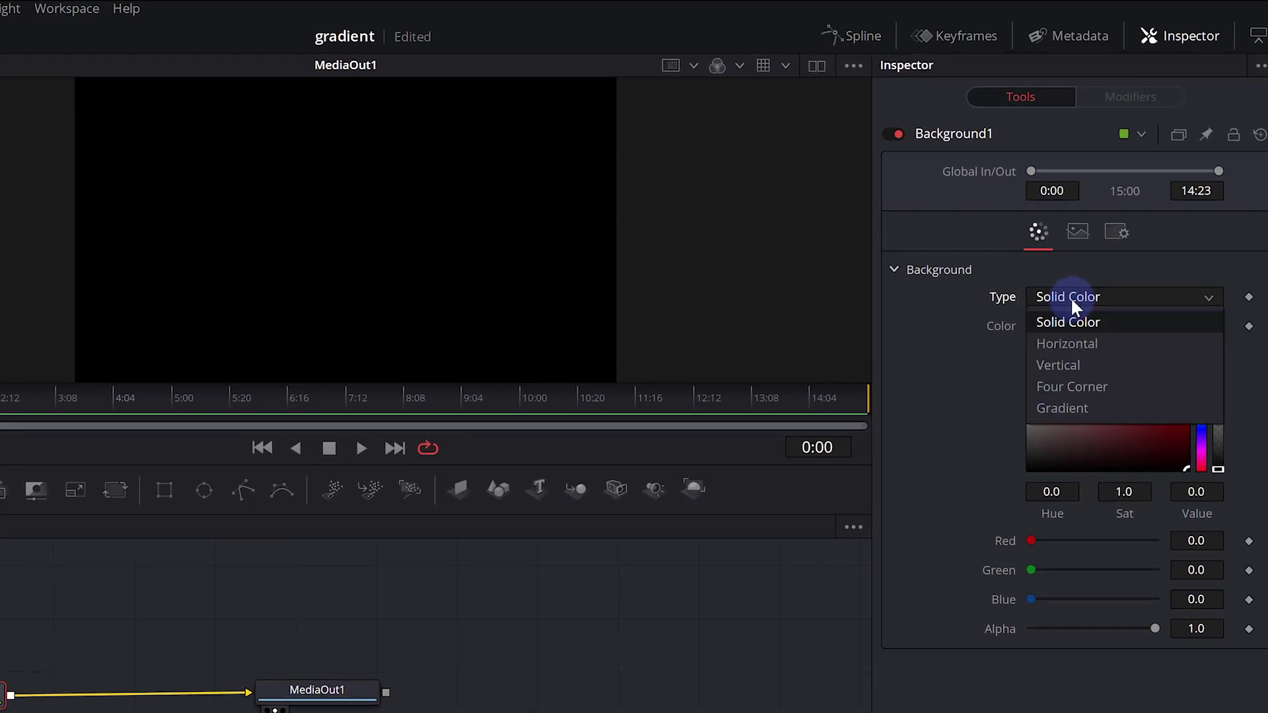
click(1083, 404)
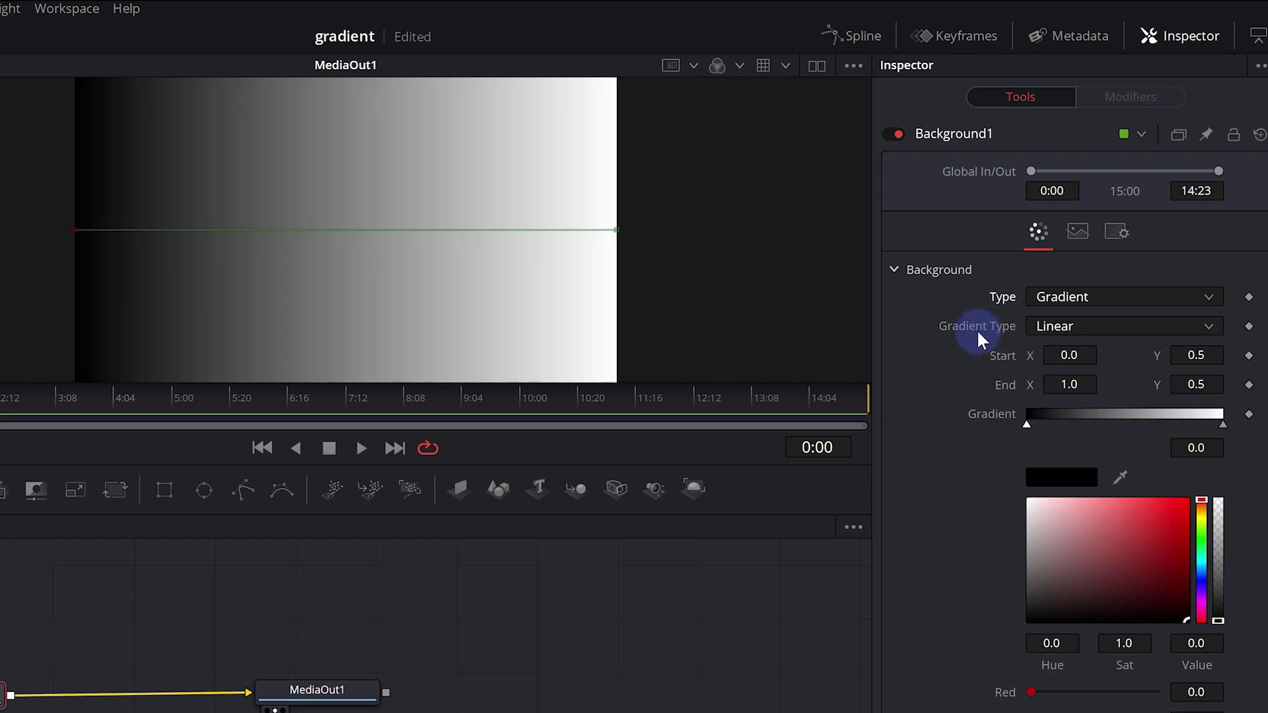
click(1056, 325)
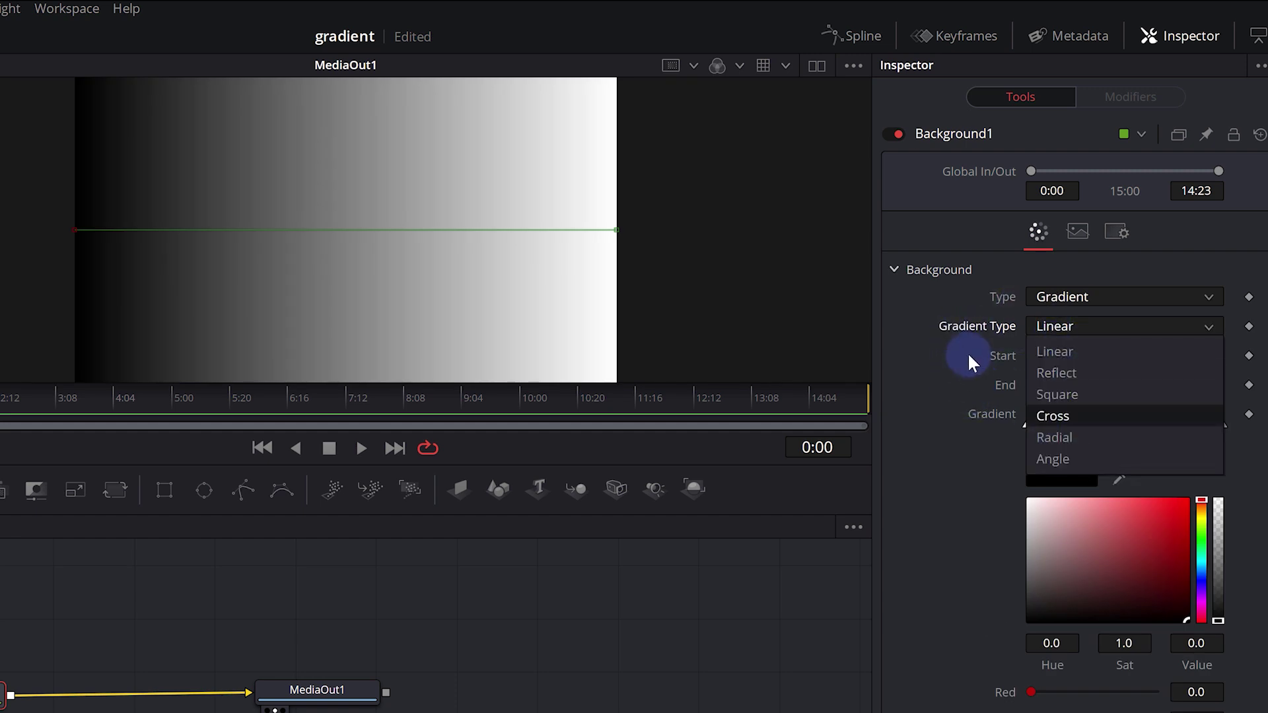
click(1066, 325)
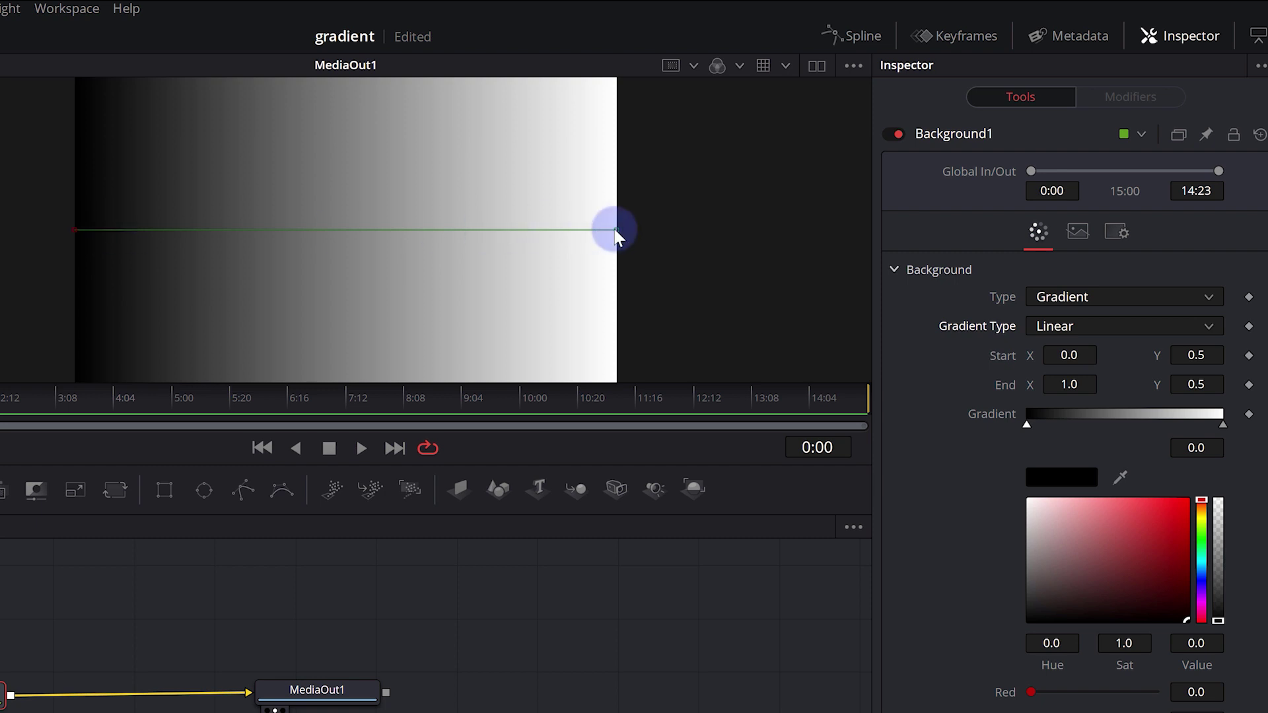
Save the project and try moving the gradient's start and end handles in the viewer.
key(ctrl+s)
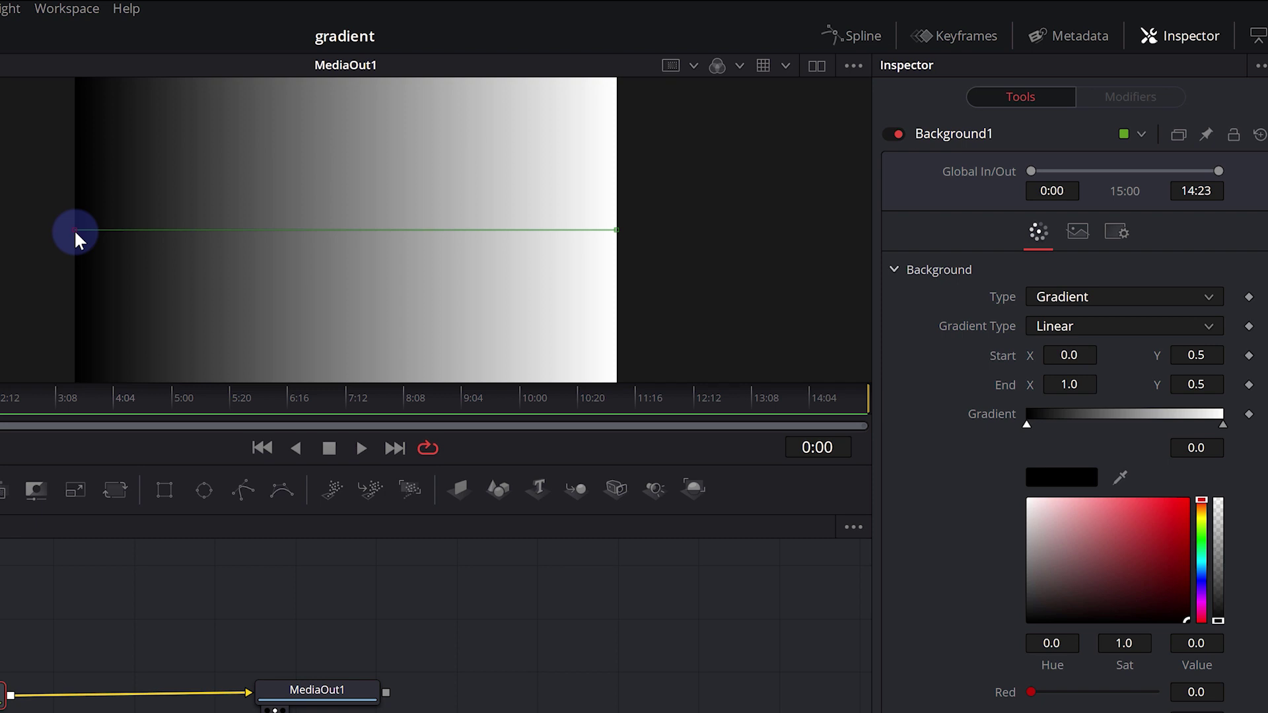
mouse_move(74, 230)
mouse_down()
mouse_move(246, 180)
mouse_move(242, 235)
mouse_move(136, 291)
mouse_move(209, 205)
mouse_move(396, 187)
mouse_move(489, 150)
mouse_move(284, 122)
mouse_move(79, 197)
mouse_move(73, 218)
mouse_move(90, 226)
mouse_move(74, 230)
mouse_up()
mouse_move(618, 232)
mouse_down()
mouse_move(462, 167)
mouse_move(488, 222)
mouse_move(308, 291)
mouse_move(631, 285)
mouse_up()
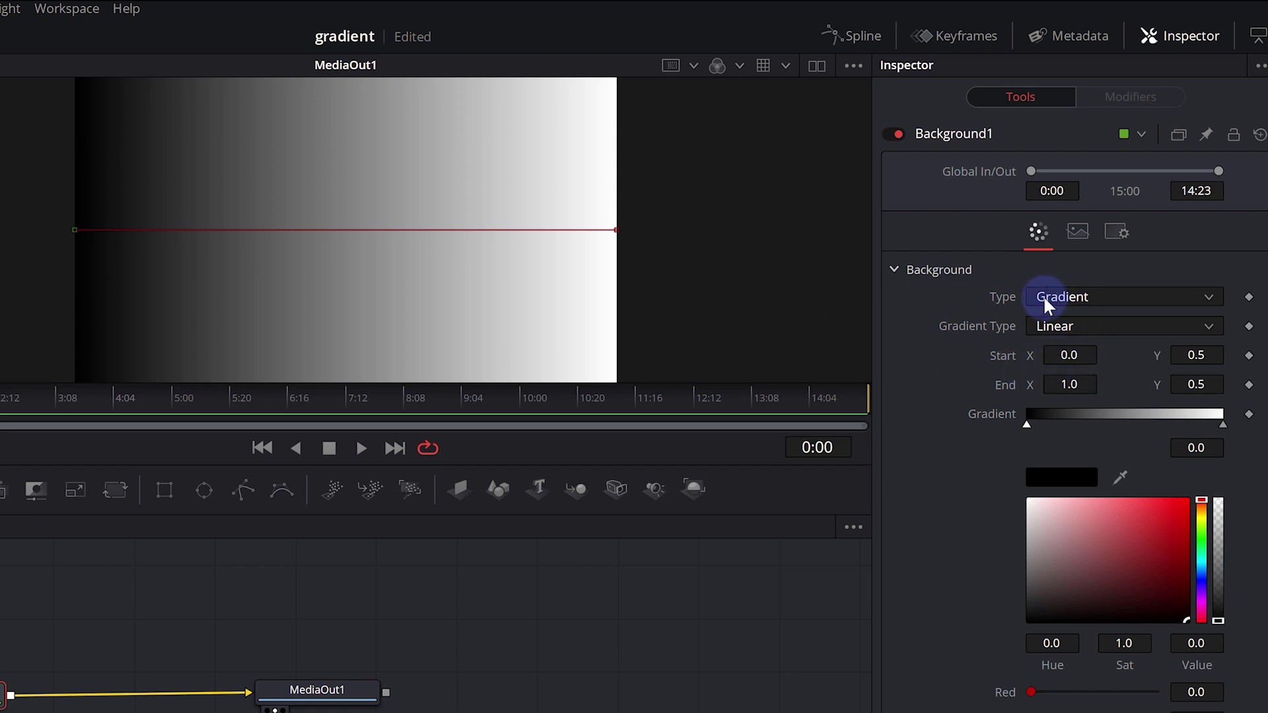
Move the gradient's Start X to 0.337 and select the white end stop.
mouse_move(1073, 360)
mouse_down()
mouse_move(1215, 369)
mouse_move(410, 368)
mouse_move(537, 396)
mouse_move(291, 405)
mouse_move(475, 400)
mouse_up()
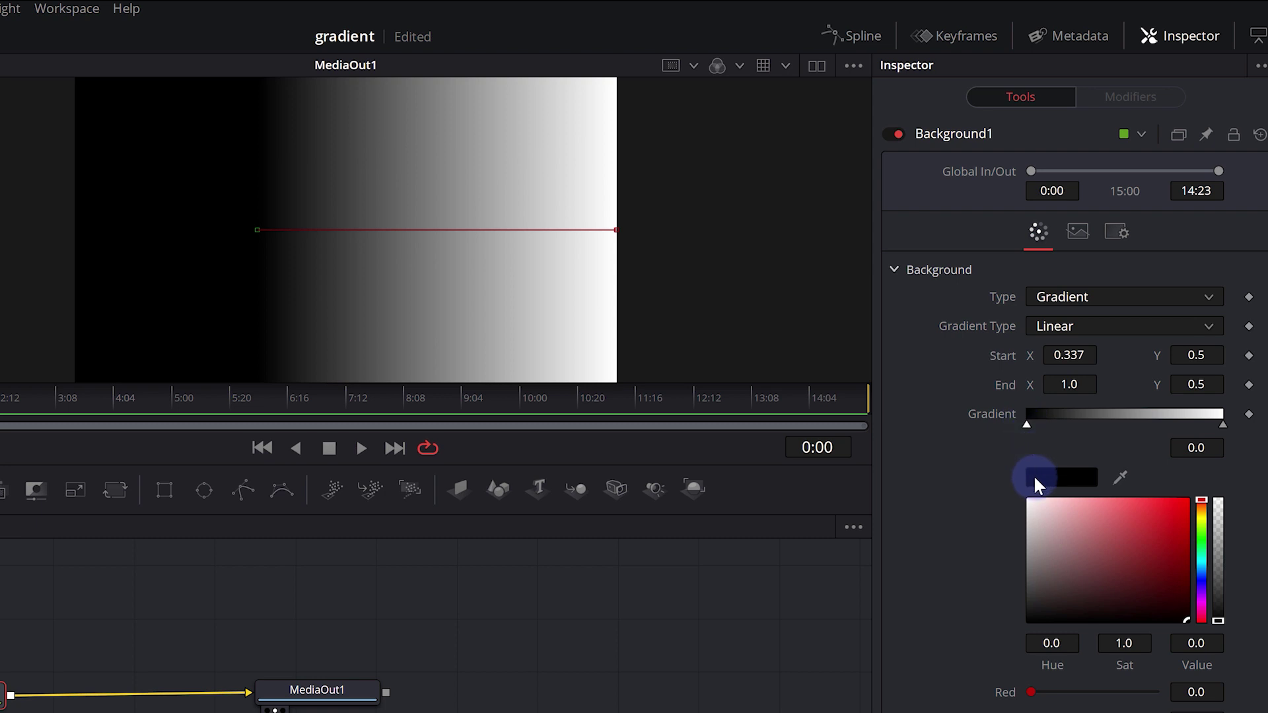
click(1222, 426)
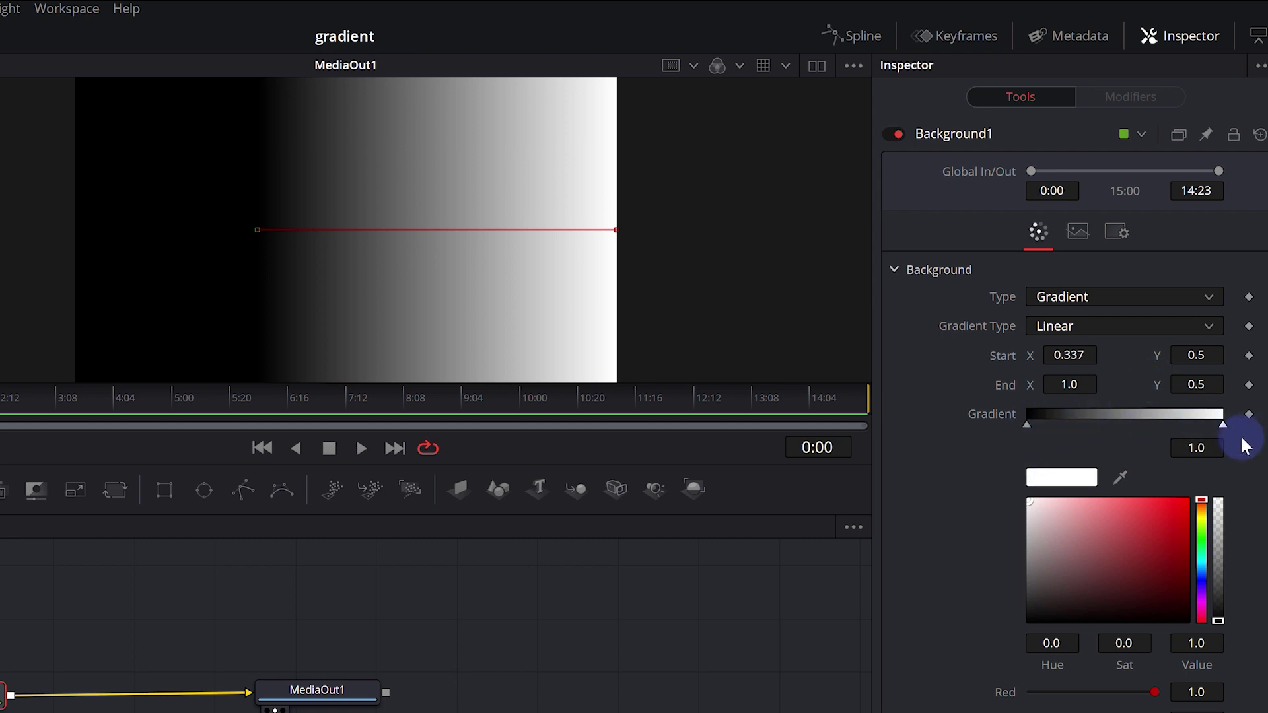
Recolour the gradient's white end stop to mid grey #a1a1a1 (value 161).
click(1221, 428)
click(1060, 480)
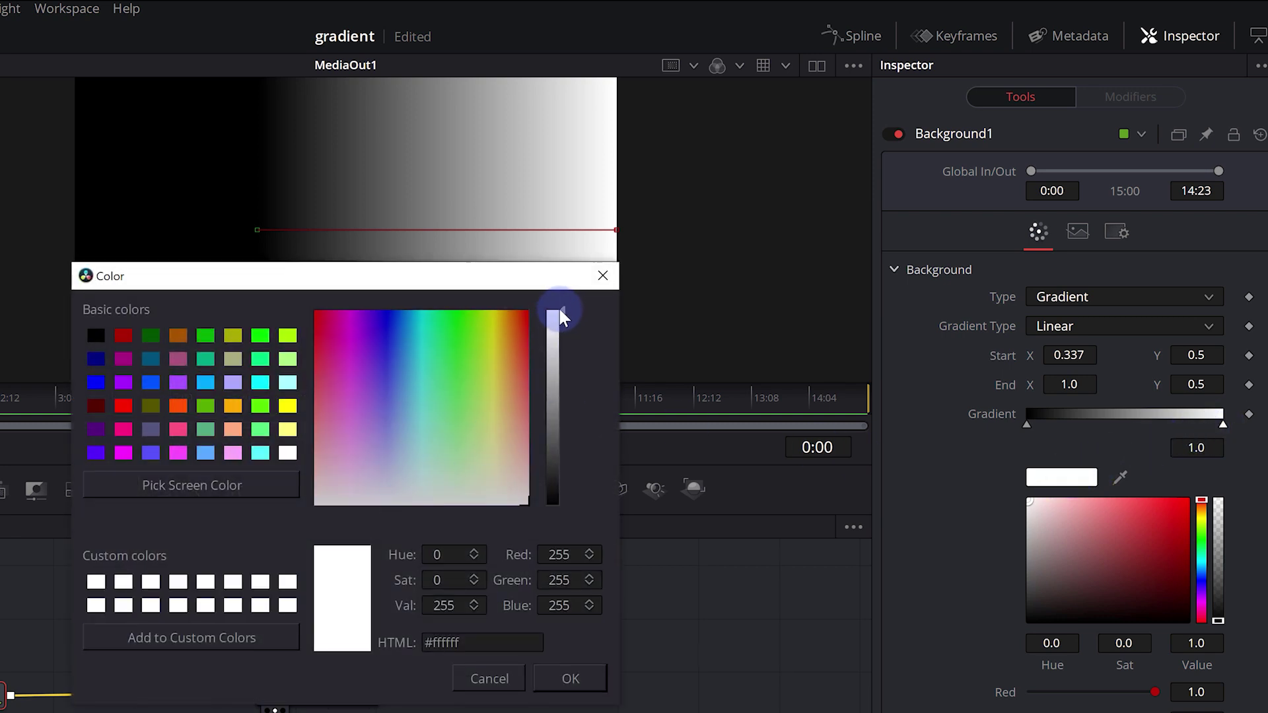
drag(562, 313, 561, 381)
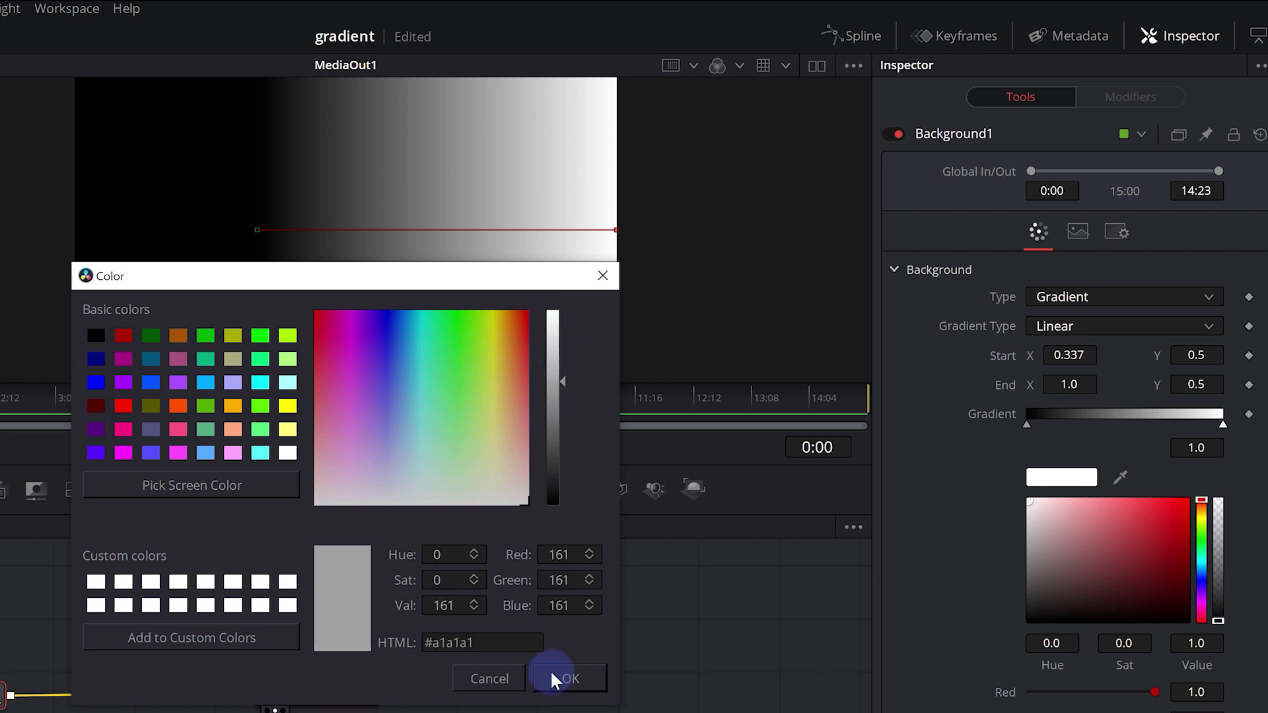
click(555, 675)
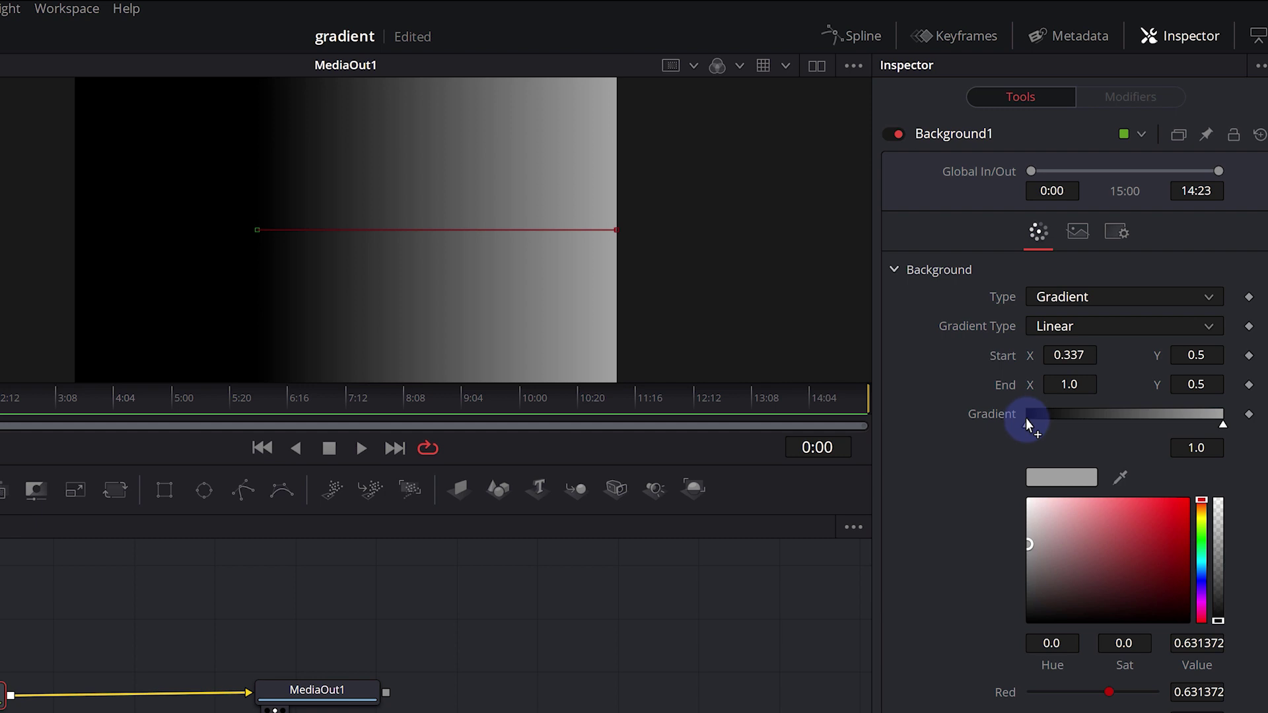
drag(1027, 427, 1079, 426)
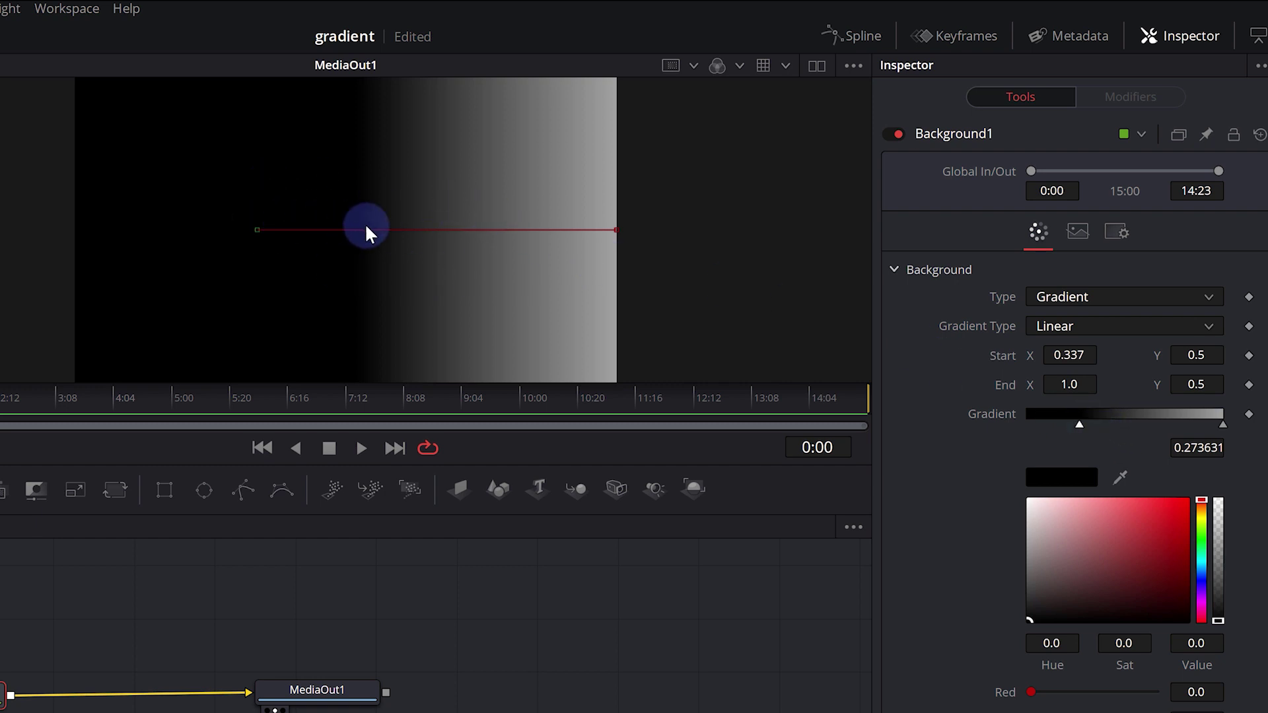
click(1032, 414)
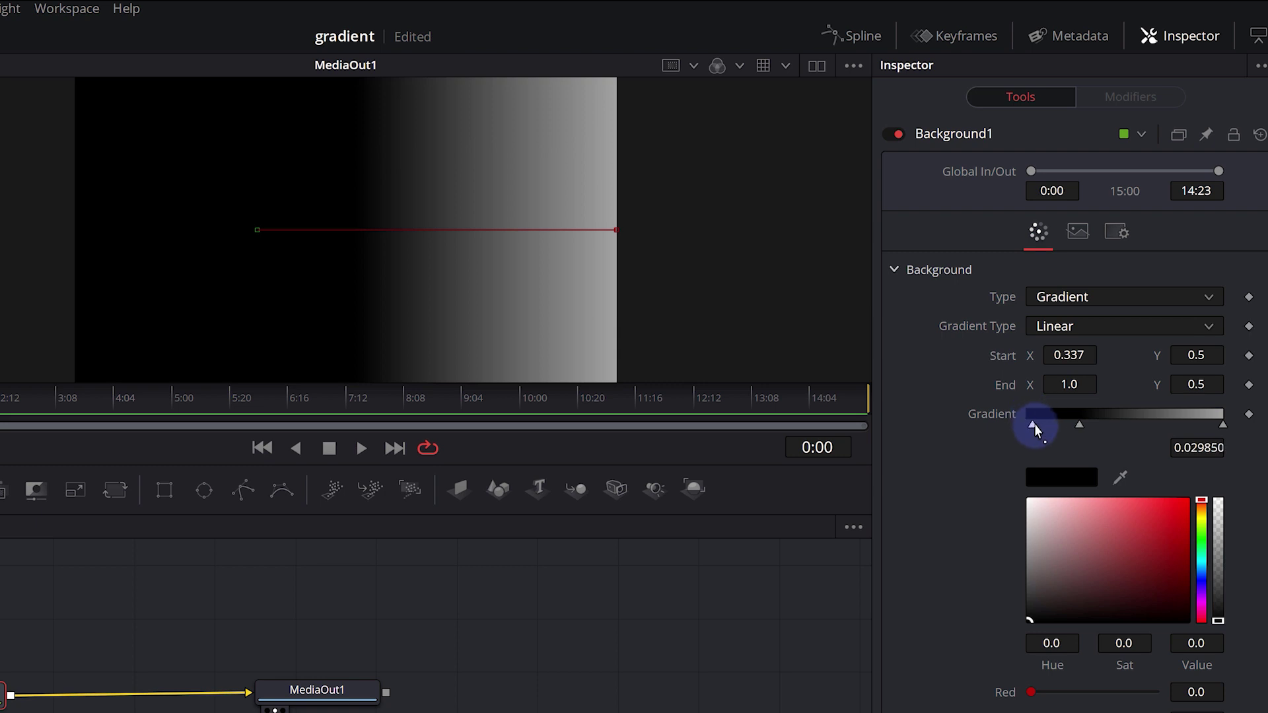
drag(1034, 424, 1029, 429)
click(1032, 466)
click(568, 676)
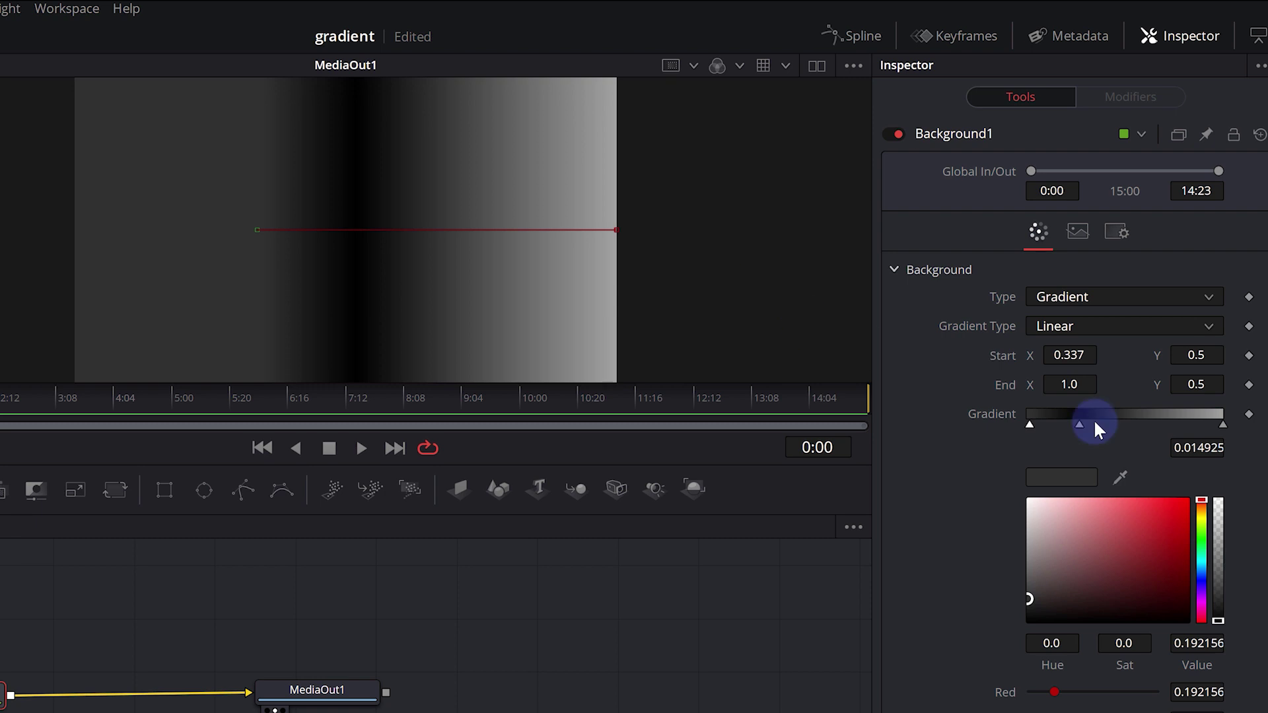
drag(1079, 426, 1137, 426)
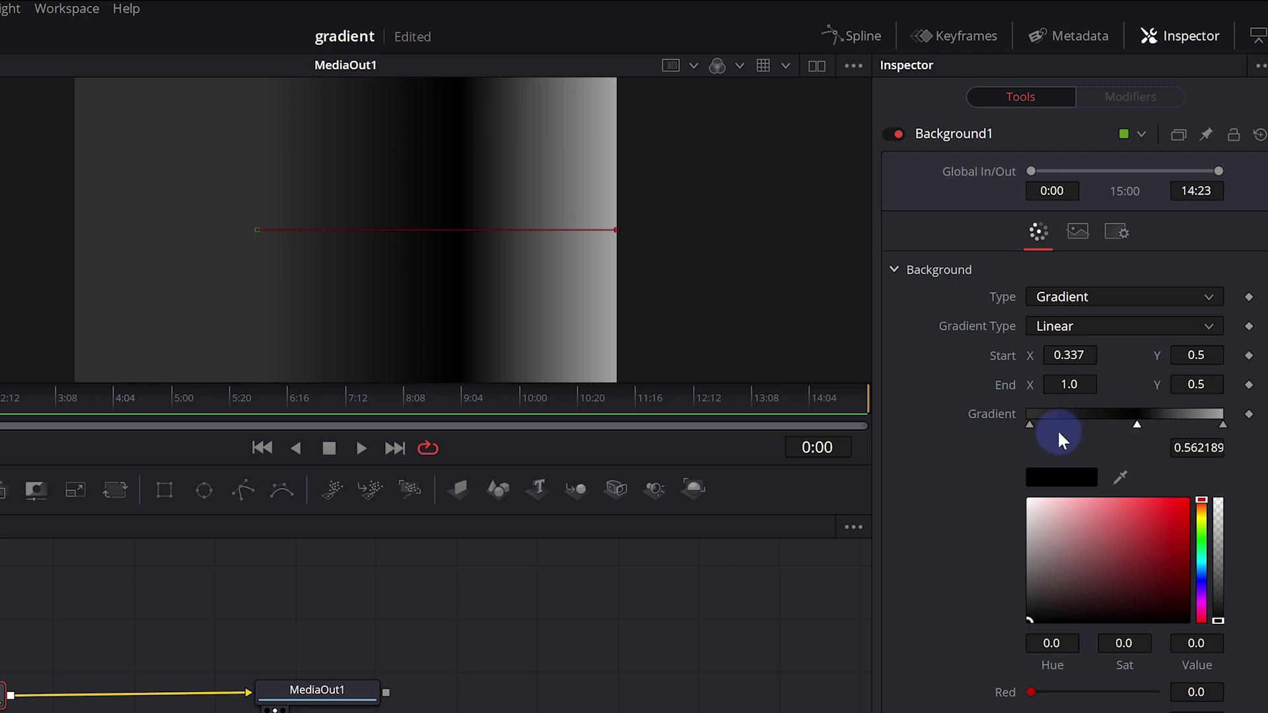
click(1031, 426)
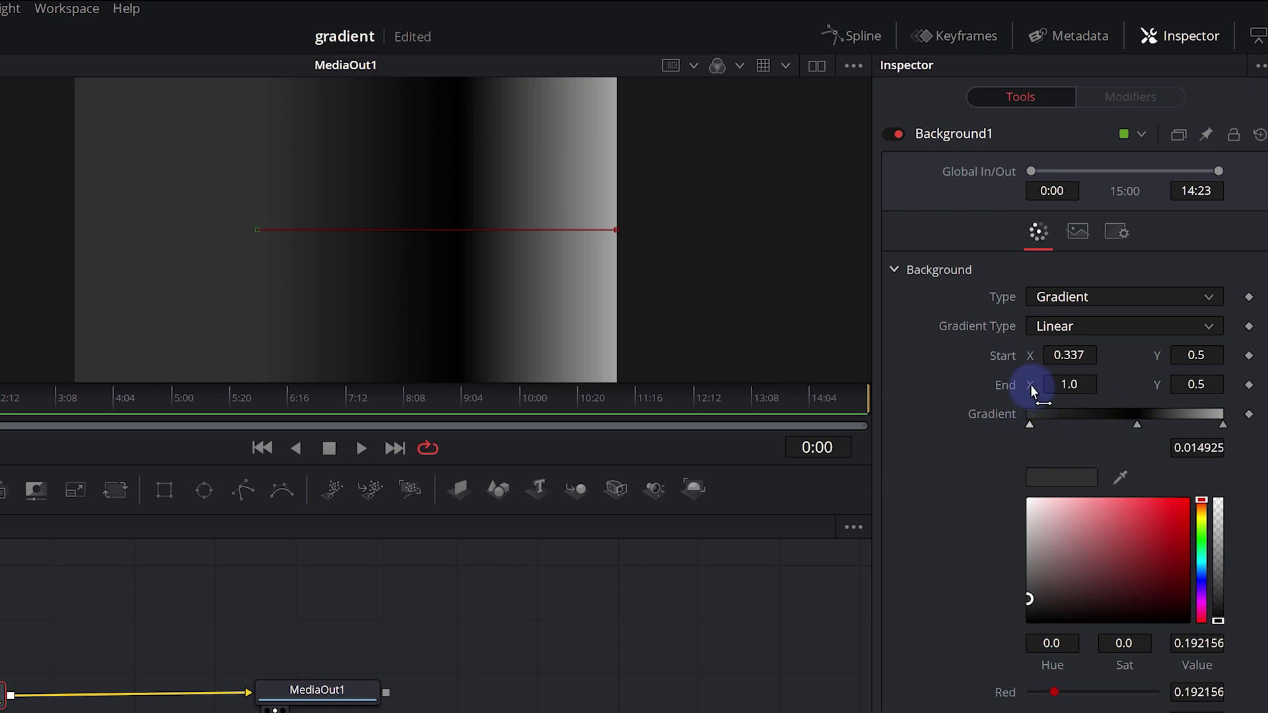
key(Delete)
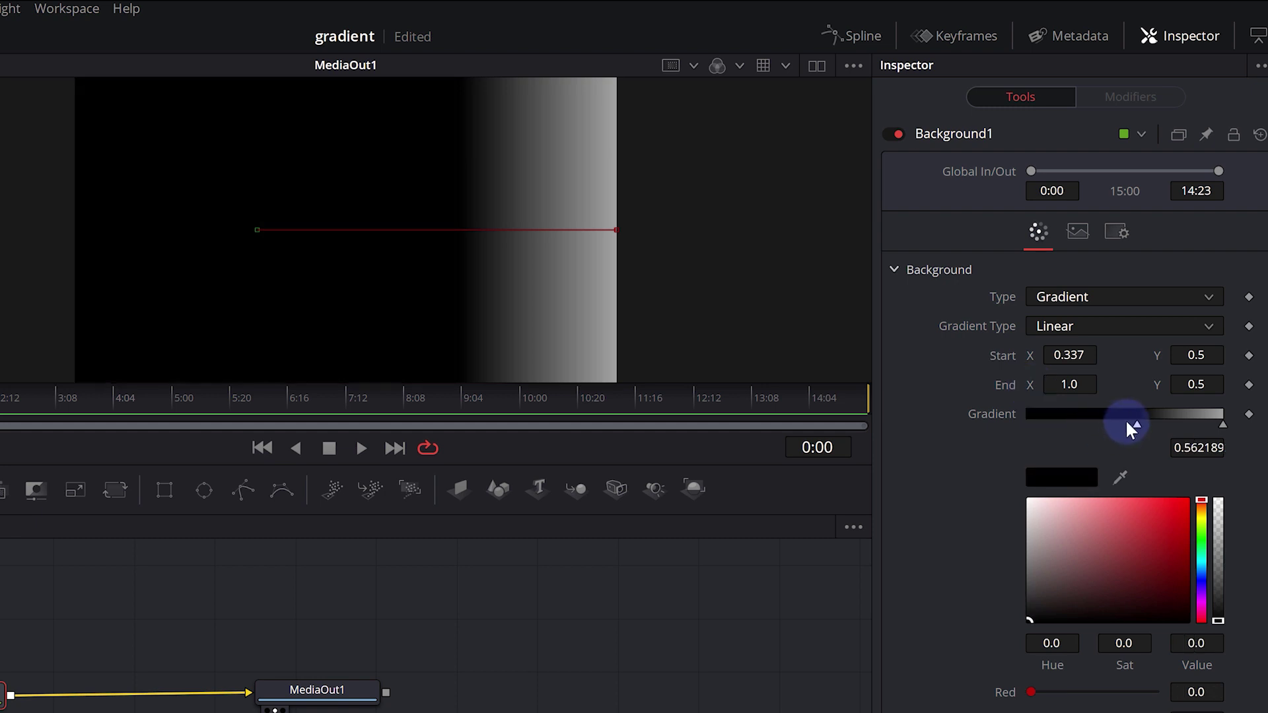
drag(1138, 426, 976, 426)
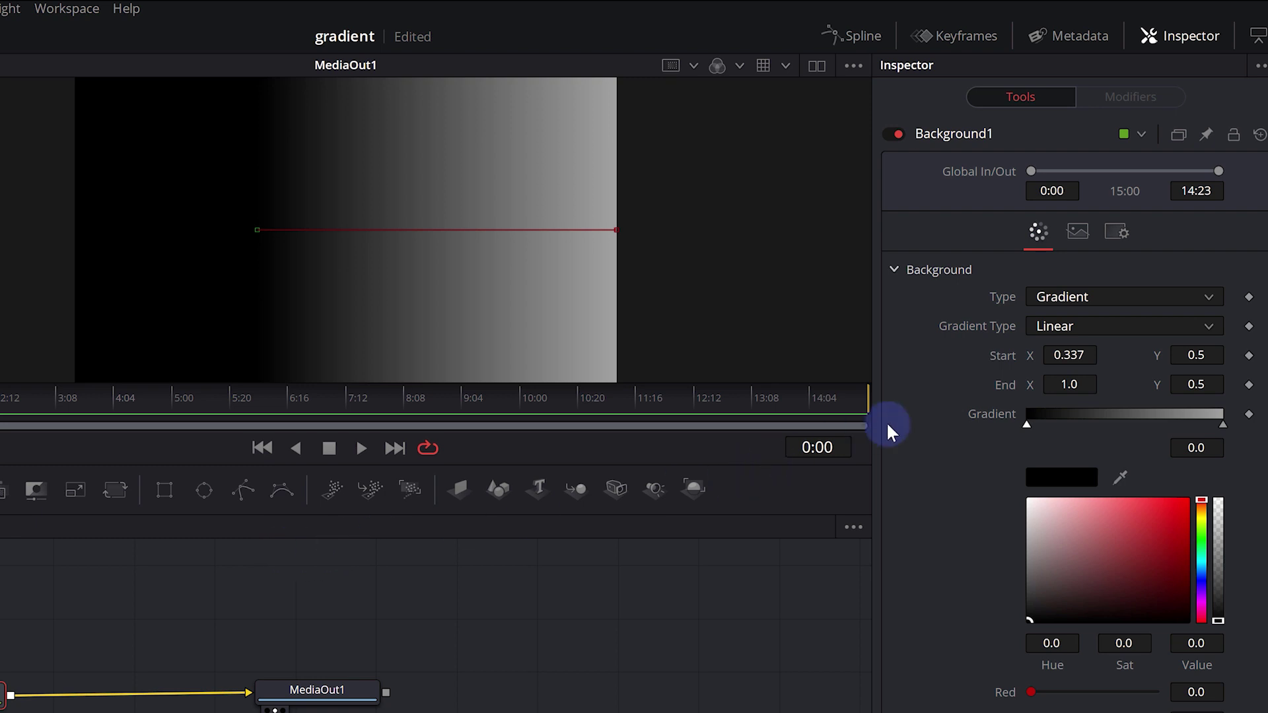
Set Start X to 0.362 and slide the black stop to about 0.4378.
mouse_move(1027, 425)
mouse_down()
mouse_move(1084, 428)
mouse_move(989, 435)
mouse_up()
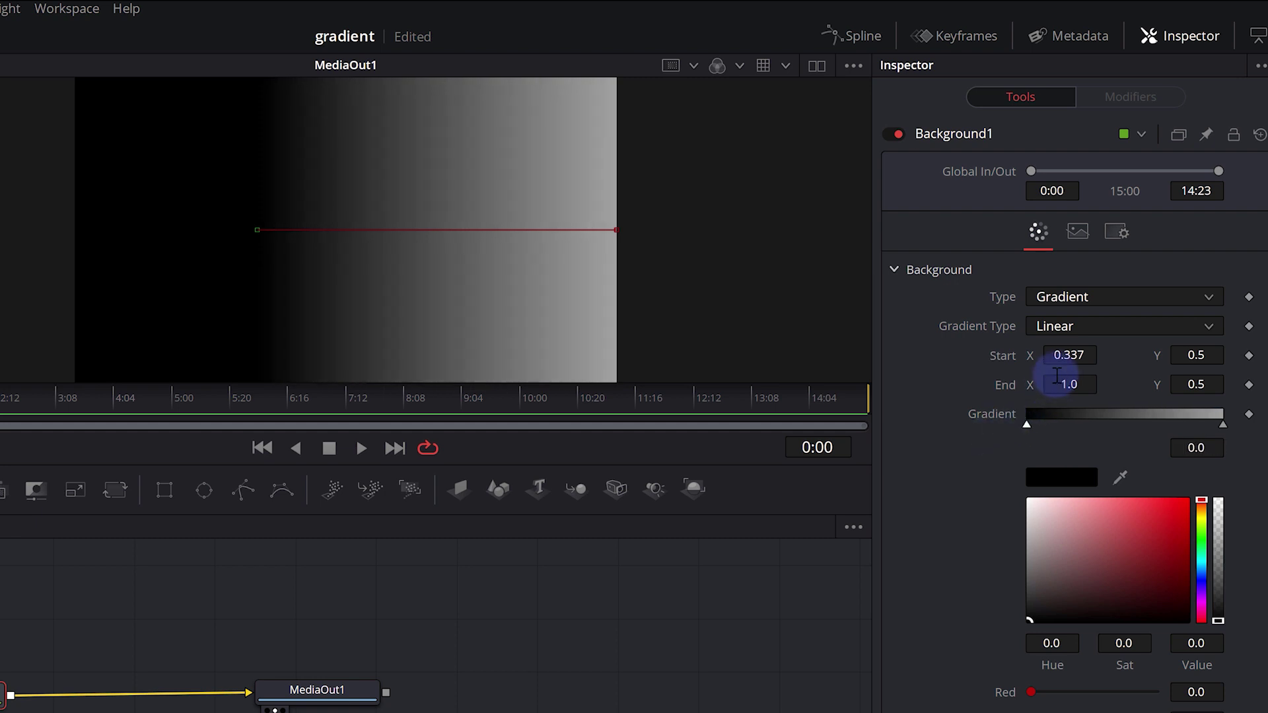
mouse_move(1058, 358)
mouse_down()
mouse_move(1124, 351)
mouse_move(1077, 357)
mouse_up()
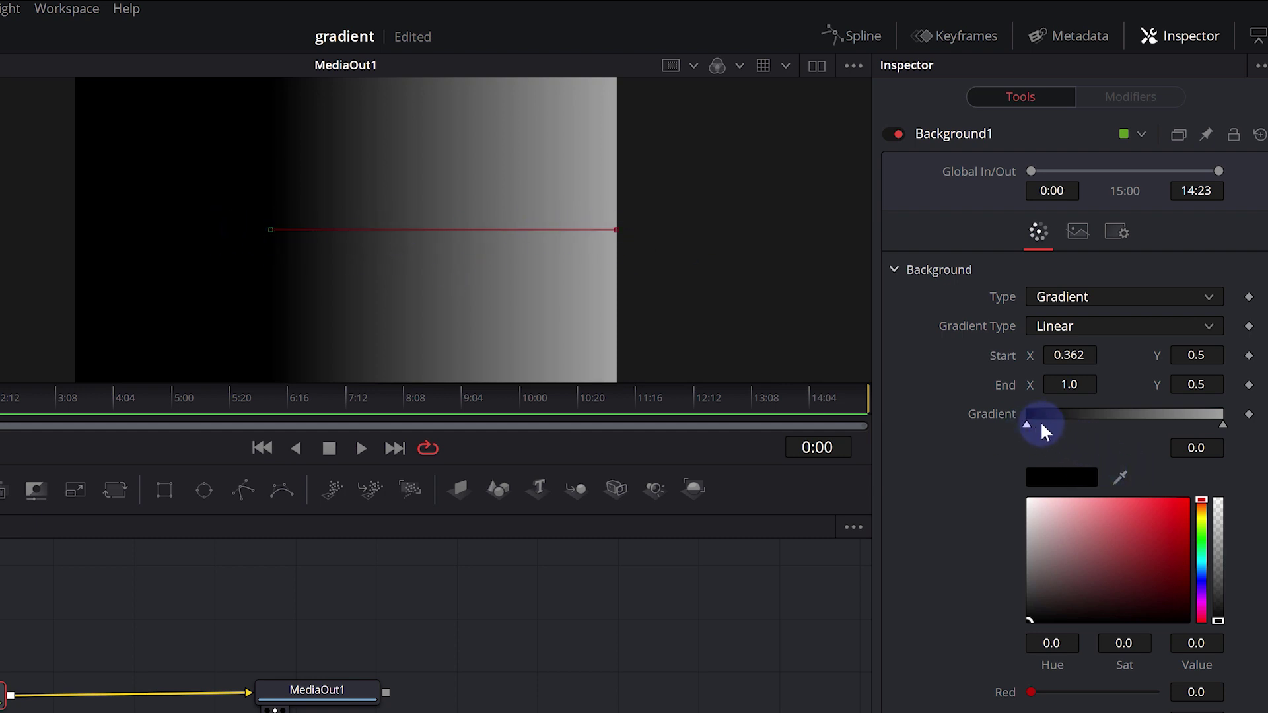
drag(1028, 425, 1113, 424)
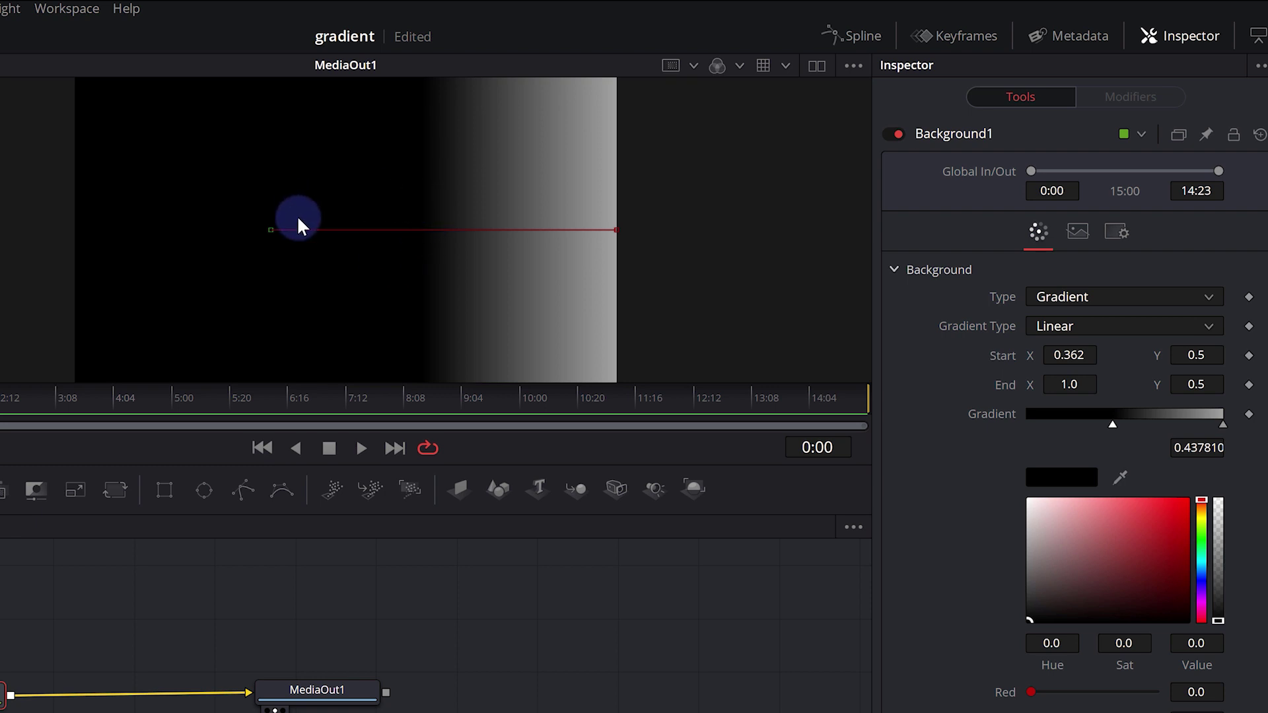
Add a pink colour stop to the gradient bar, then undo it to keep black-to-white.
click(1029, 415)
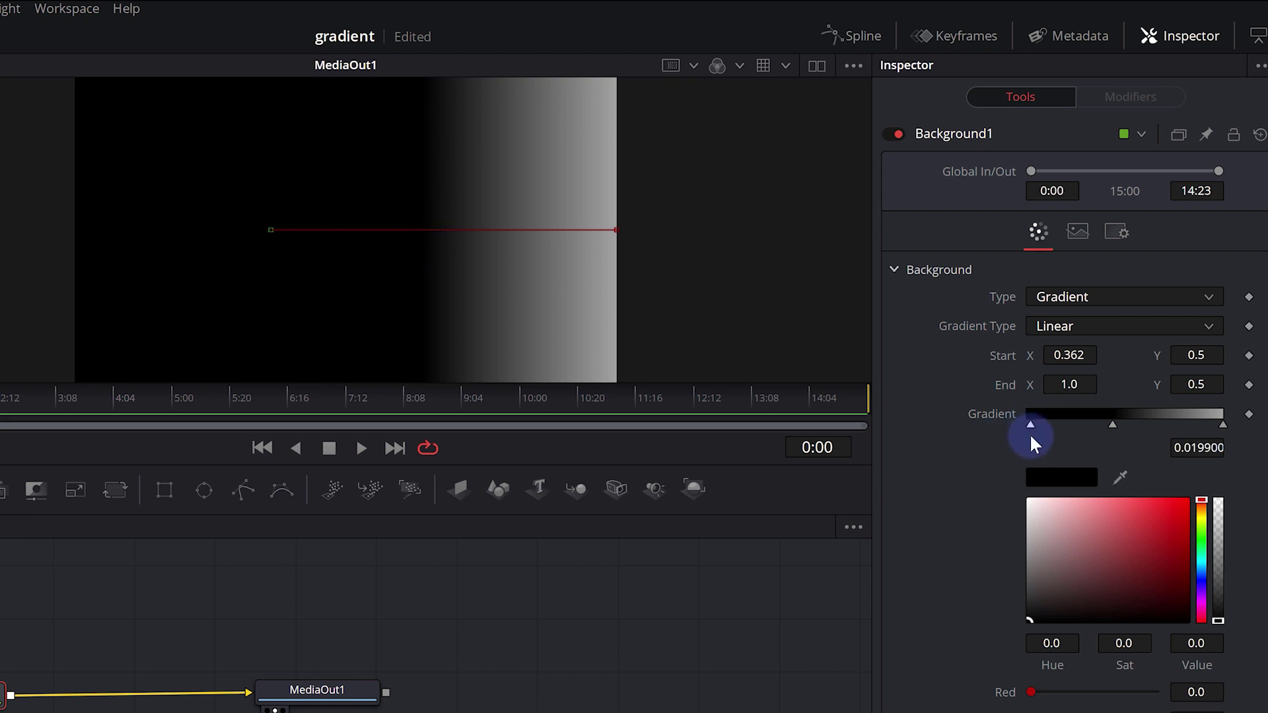
click(1079, 524)
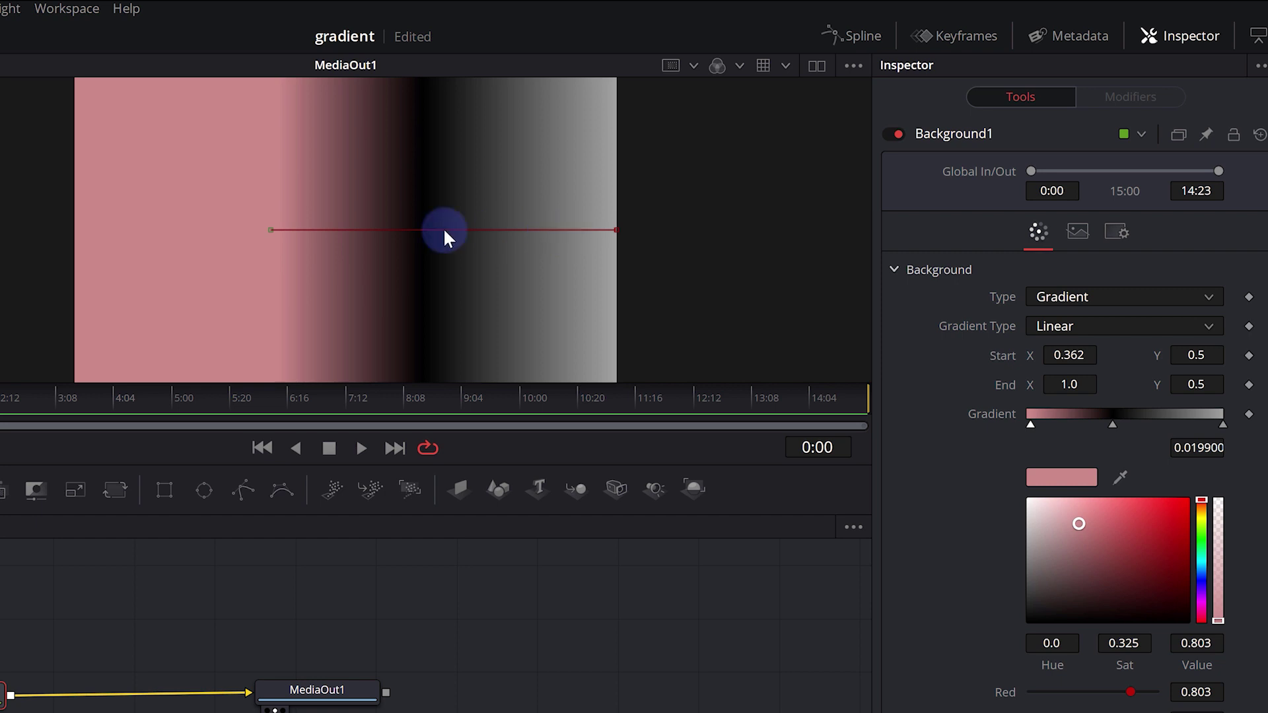
key(ctrl+z)
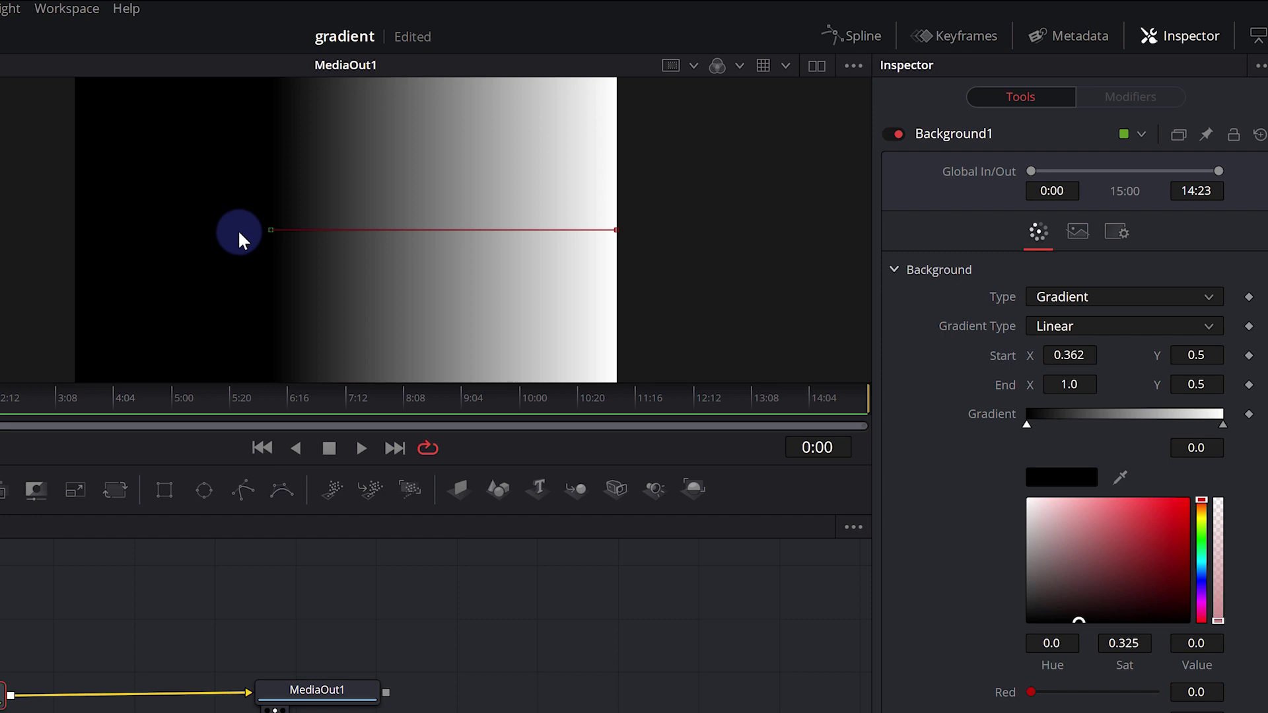
Set Start X to 0.462 and End X to 0.778, and make the gradient Reflect.
mouse_move(268, 230)
mouse_down()
mouse_move(471, 126)
mouse_move(274, 232)
mouse_up()
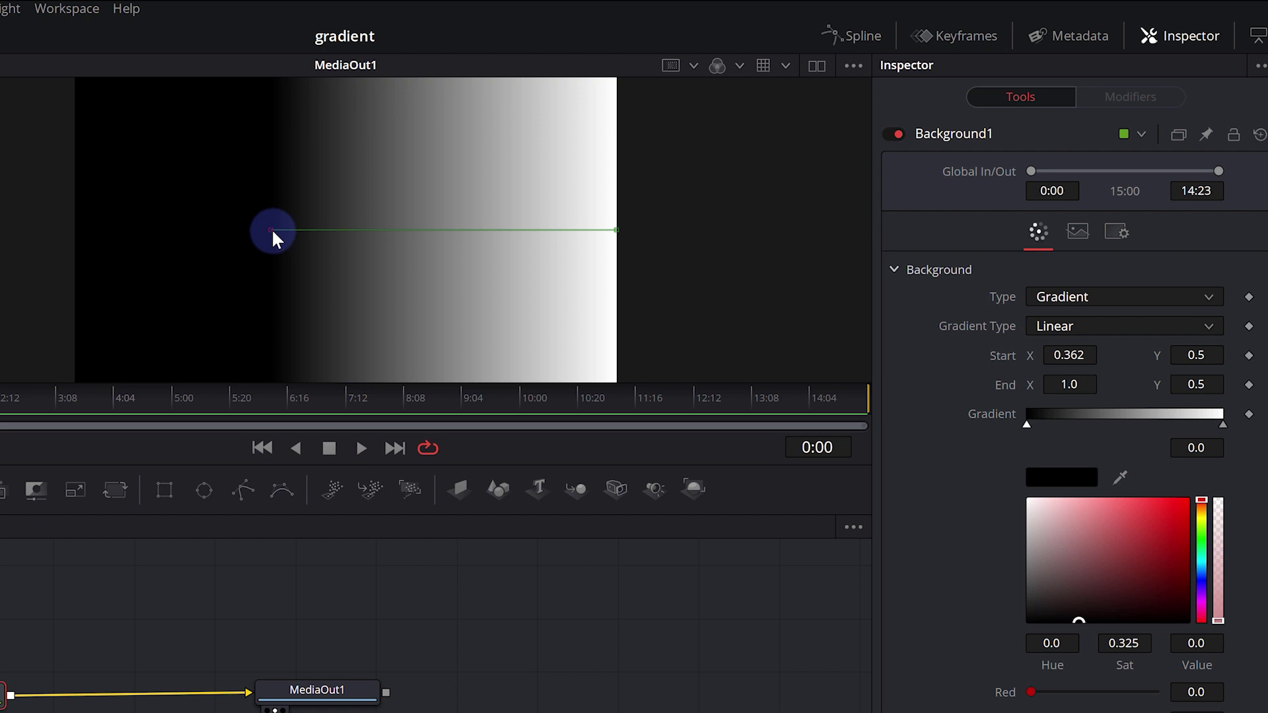
drag(1070, 355, 1152, 357)
drag(1077, 384, 863, 402)
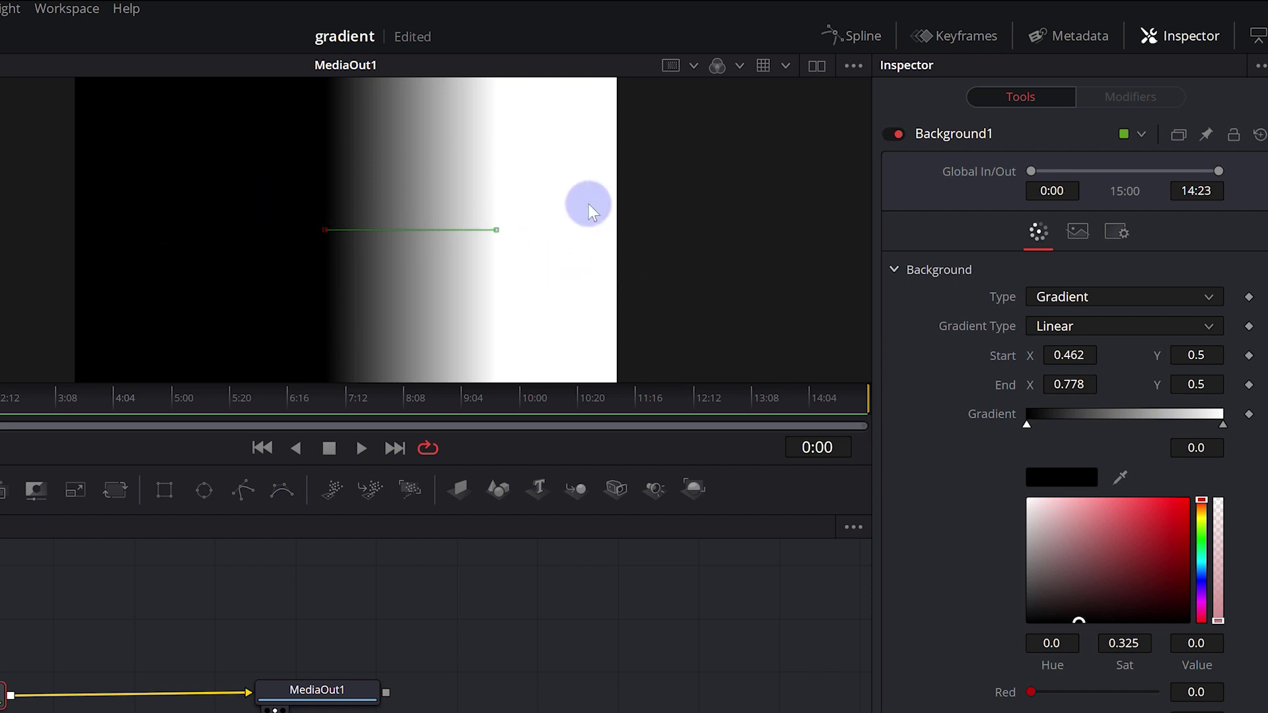
click(1055, 326)
click(1064, 374)
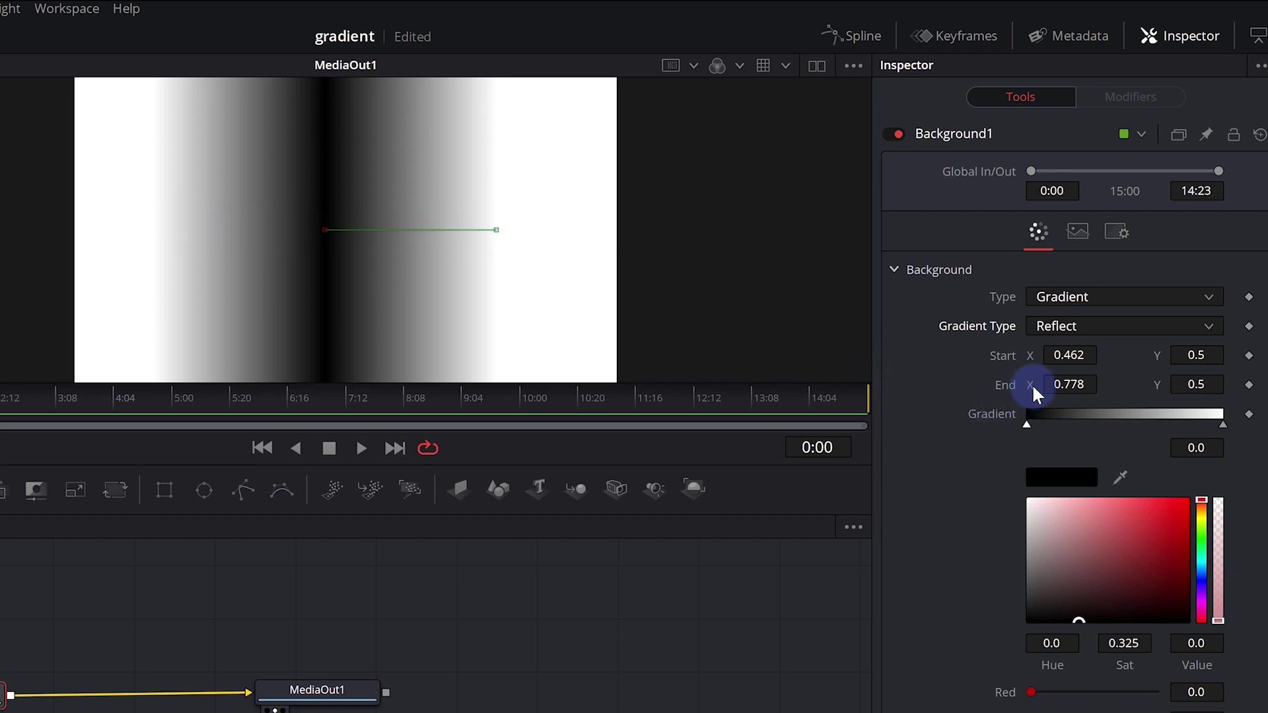
Slide the Reflect gradient's Start X to 0.601, shifting its dark band right.
mouse_move(1069, 354)
mouse_down()
mouse_move(1156, 348)
mouse_move(1238, 369)
mouse_move(1112, 371)
mouse_move(1189, 357)
mouse_up()
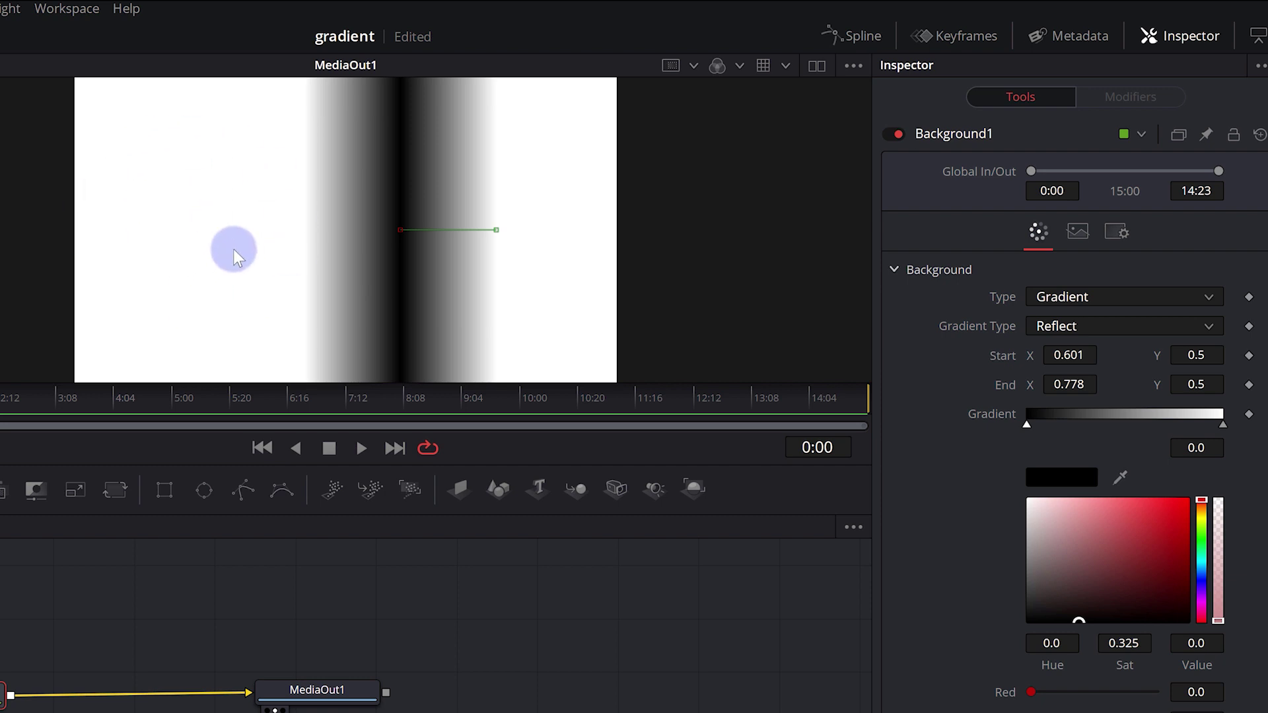
click(1089, 326)
Switch to a Square gradient, set Start X to about 0.506, and slide the dark stop right.
click(1057, 394)
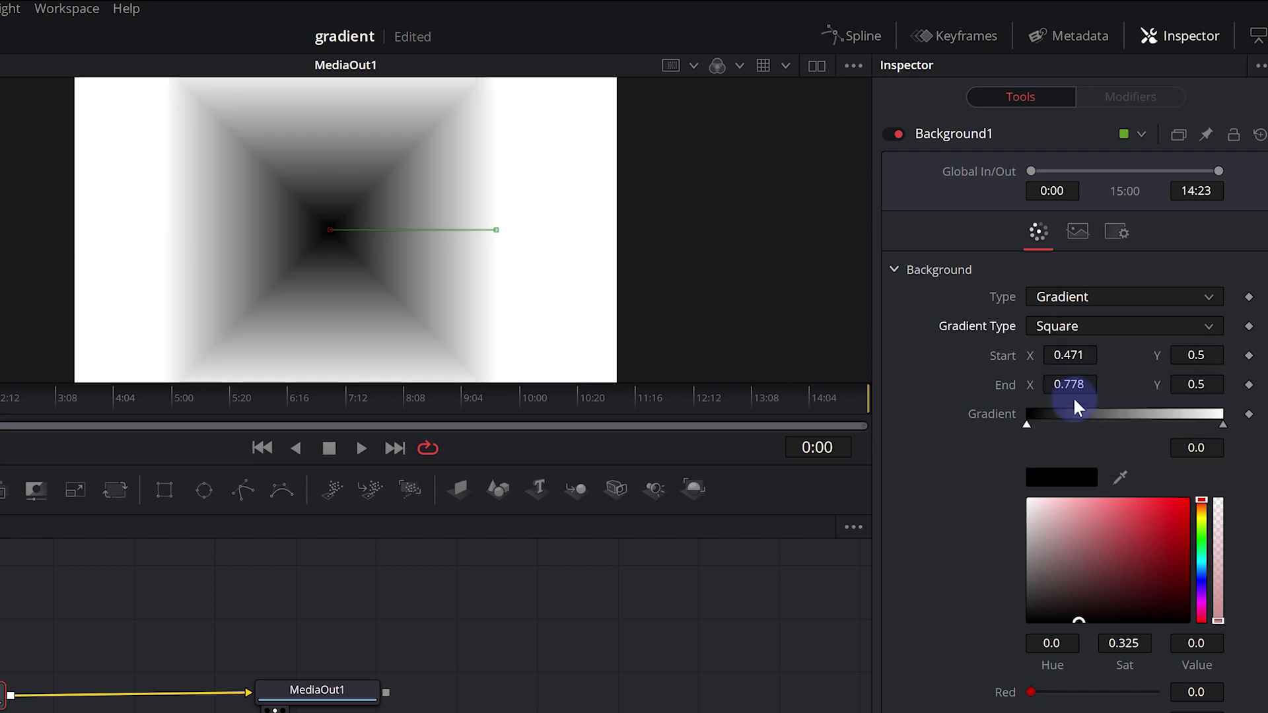
click(1070, 356)
text(0.48)
key(Return)
drag(1070, 355, 1120, 353)
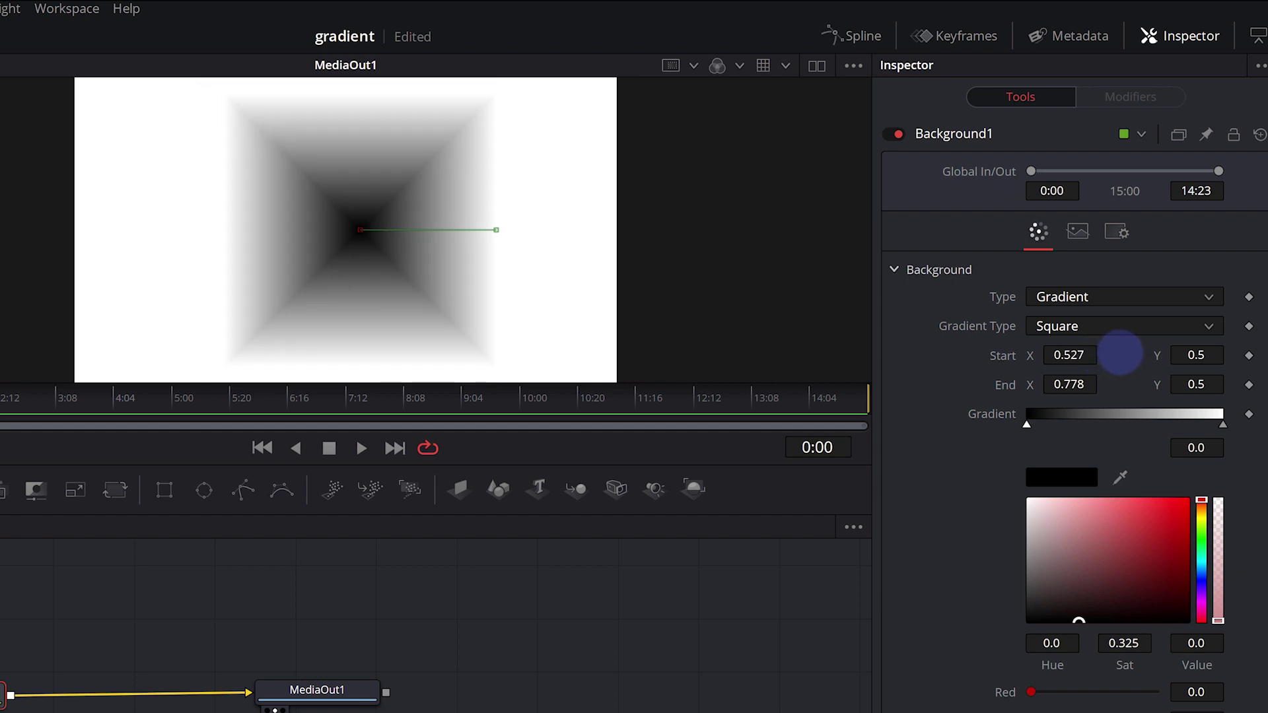
mouse_move(1119, 353)
mouse_down()
mouse_move(1149, 356)
mouse_move(1056, 360)
mouse_up()
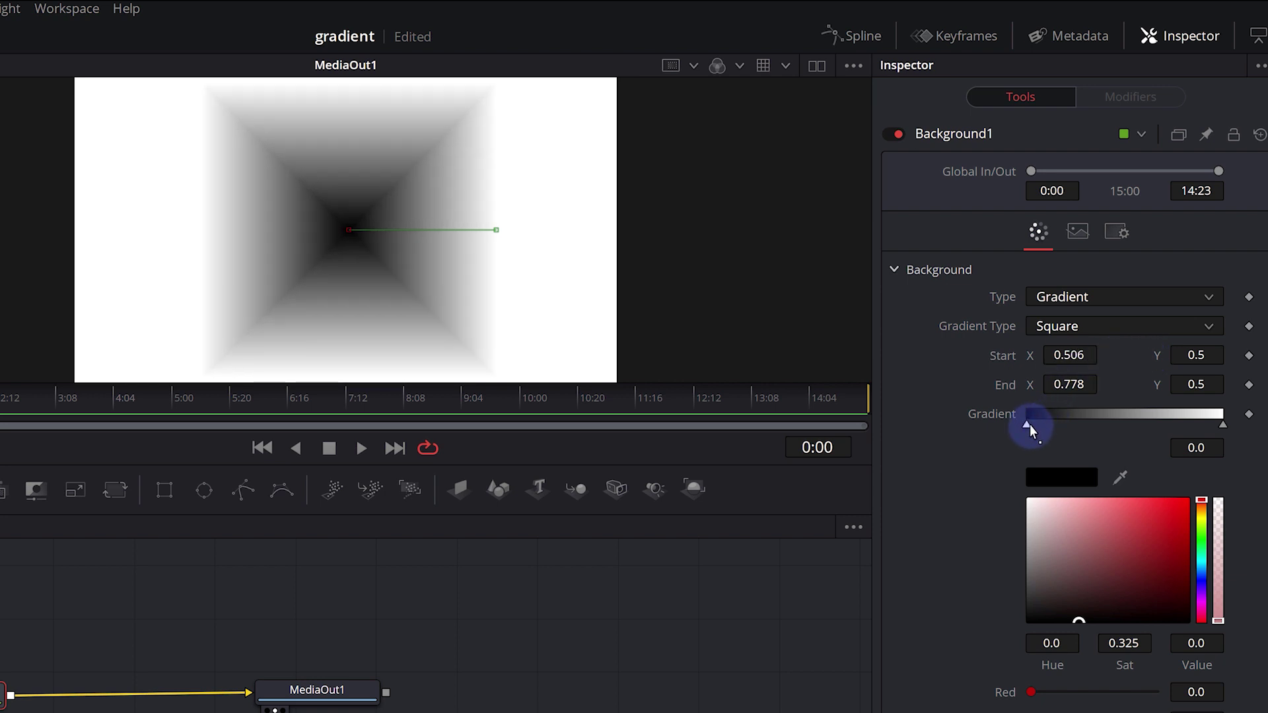
drag(1029, 425, 1190, 437)
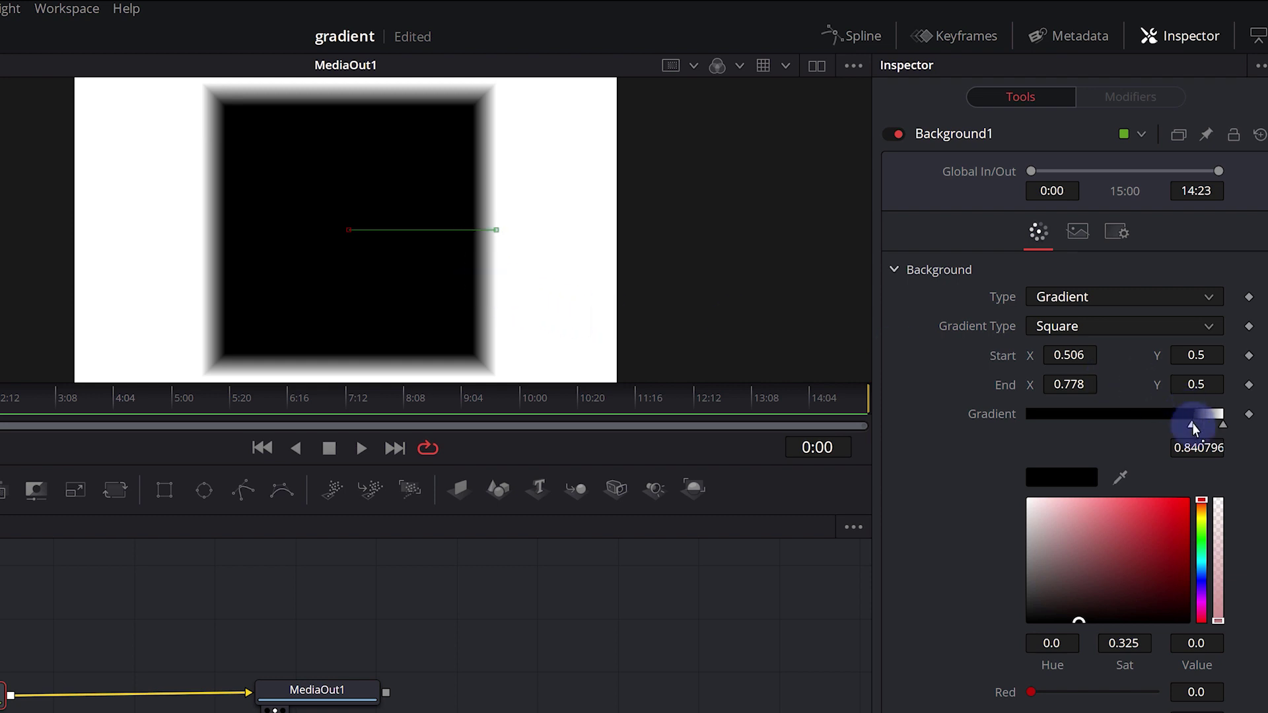
click(1059, 325)
Switch the gradient to Cross and pull its black stop back to 0.144.
click(1056, 417)
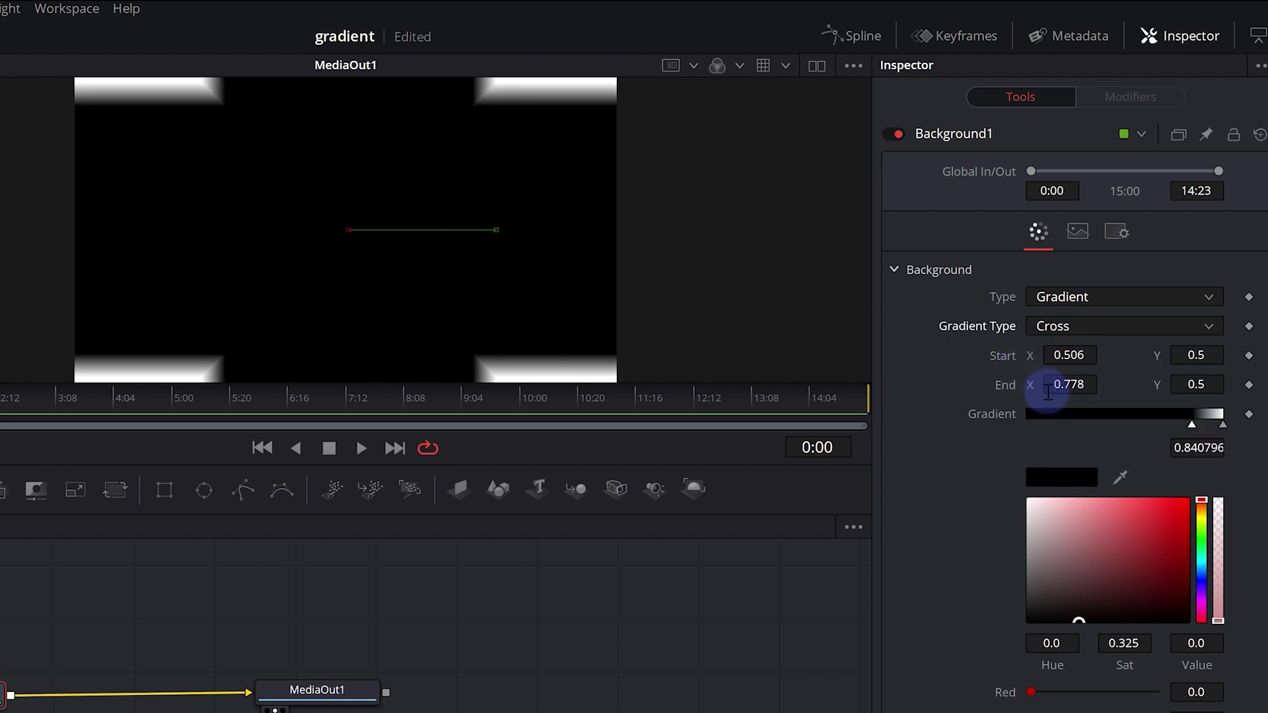
mouse_move(1103, 410)
mouse_down()
mouse_move(1141, 434)
mouse_move(1040, 439)
mouse_move(1075, 430)
mouse_move(1127, 426)
mouse_move(1021, 450)
mouse_move(1053, 439)
mouse_up()
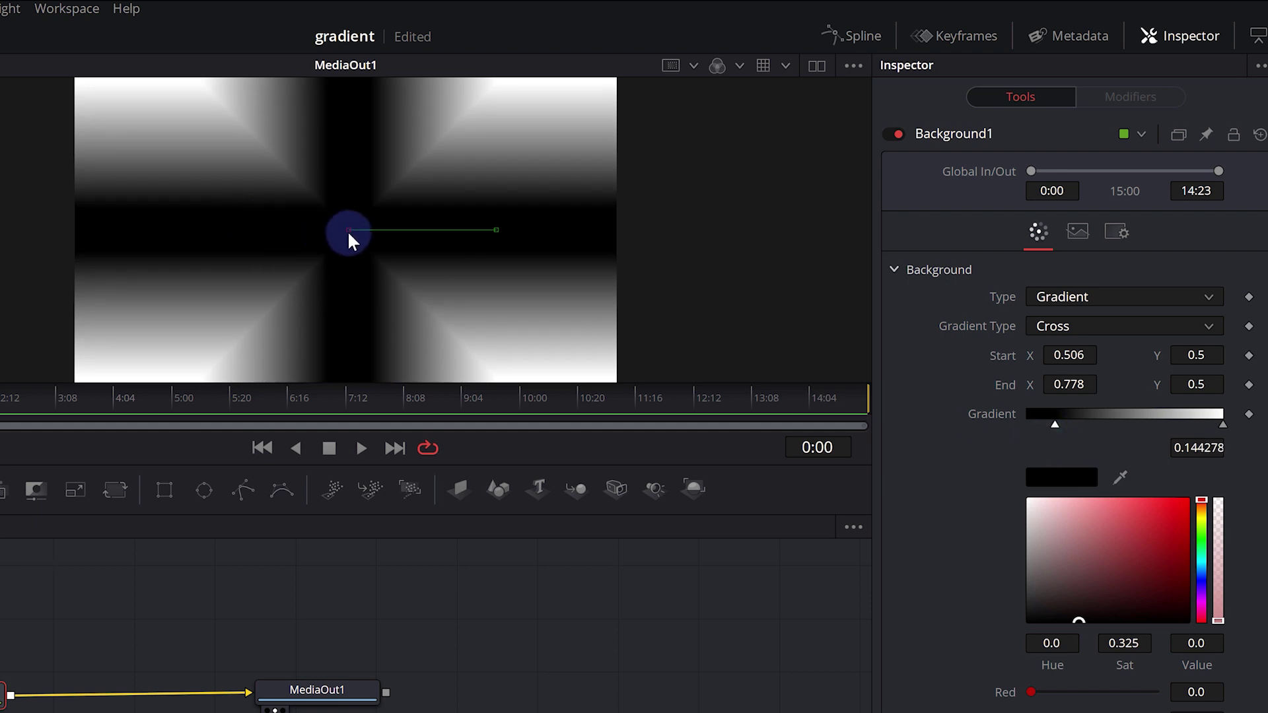
click(1122, 326)
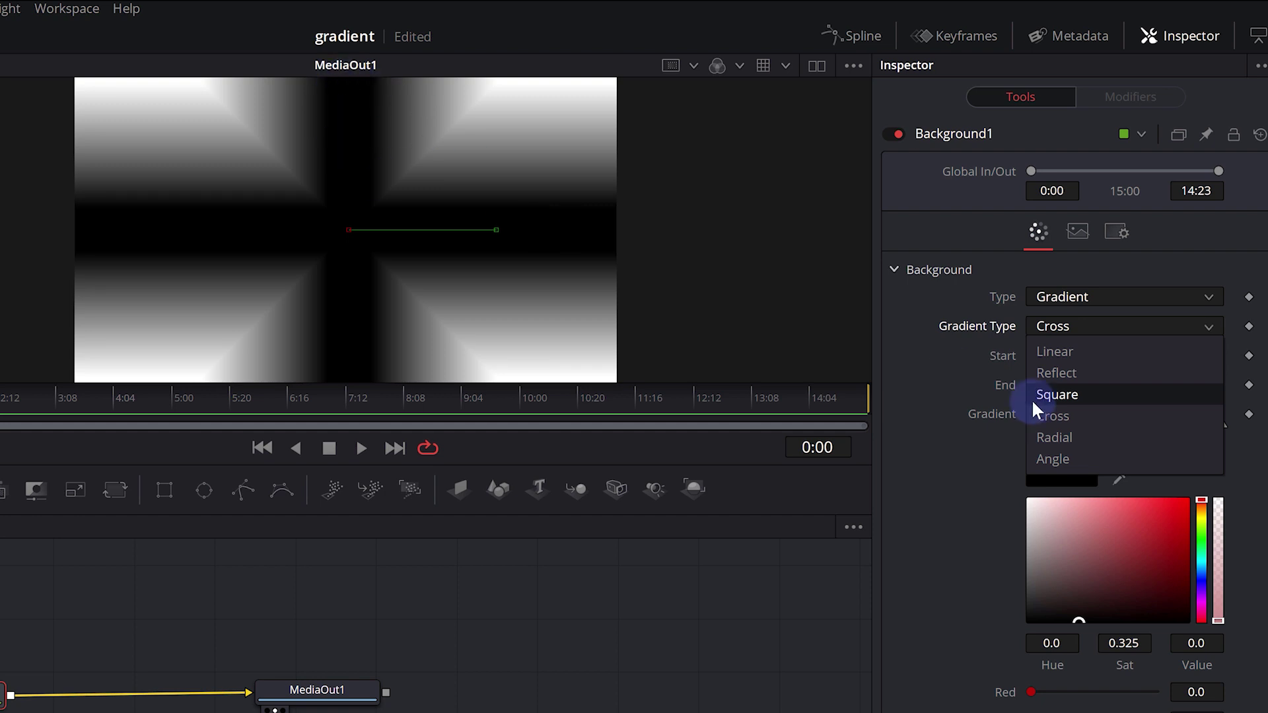
Make the gradient Radial, moving the black stop to about 0.35 and the white to 0.68.
click(1060, 436)
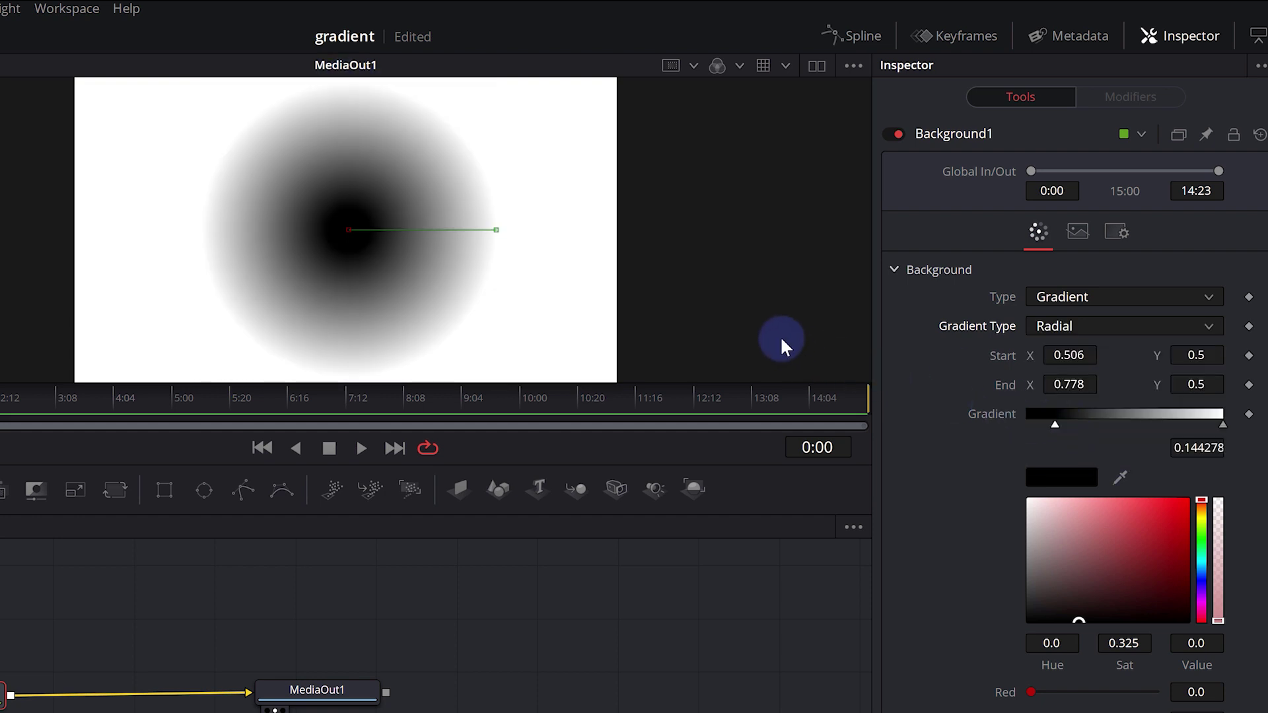
drag(1048, 419, 1020, 432)
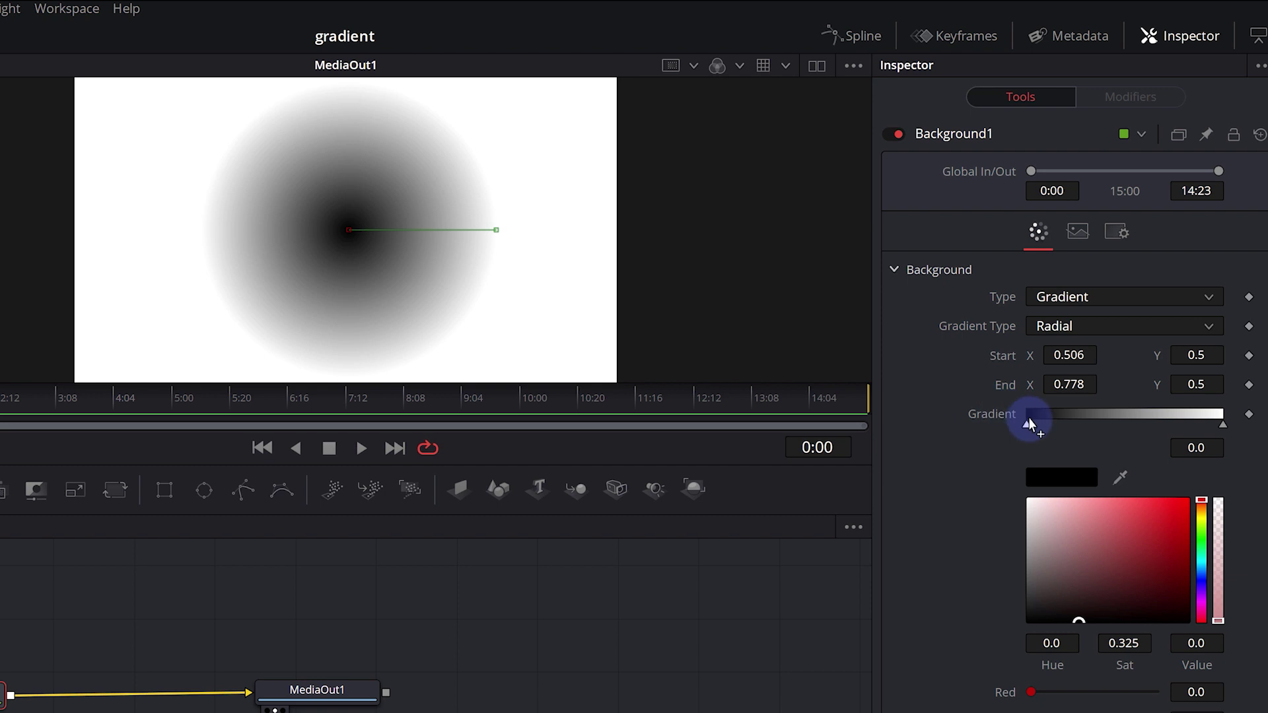
drag(1029, 422, 1095, 413)
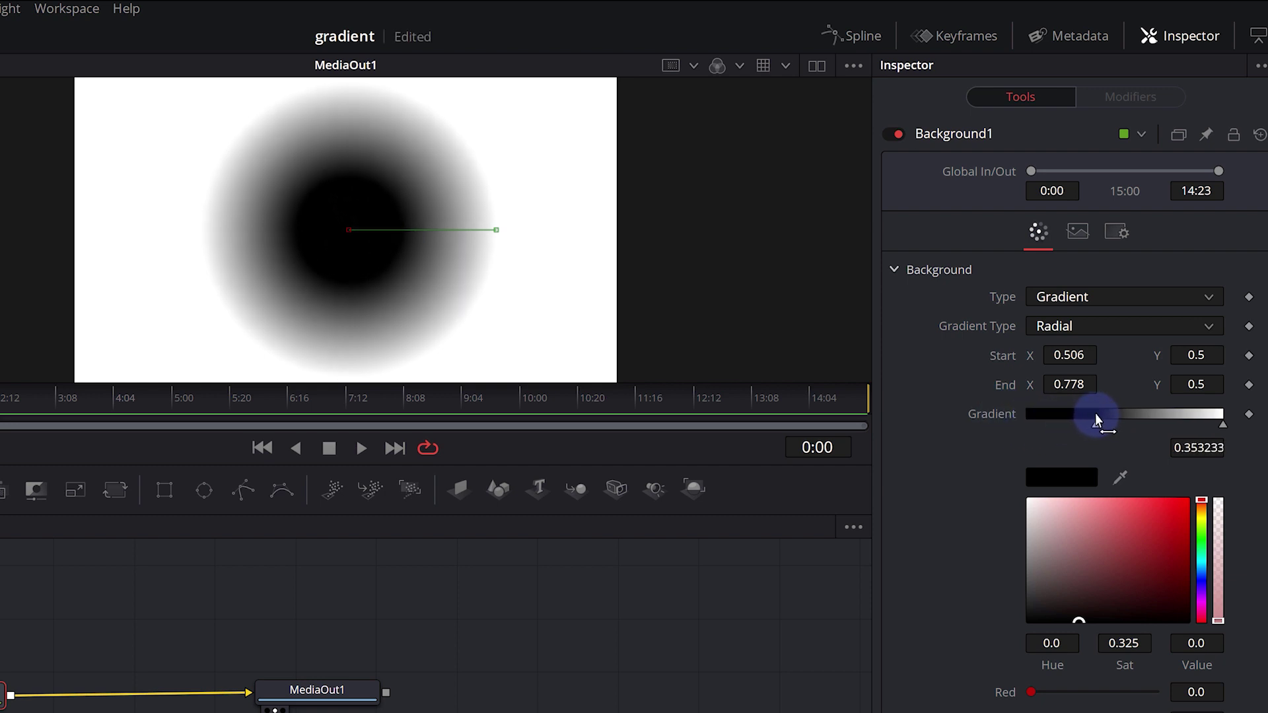
drag(1223, 423, 1170, 426)
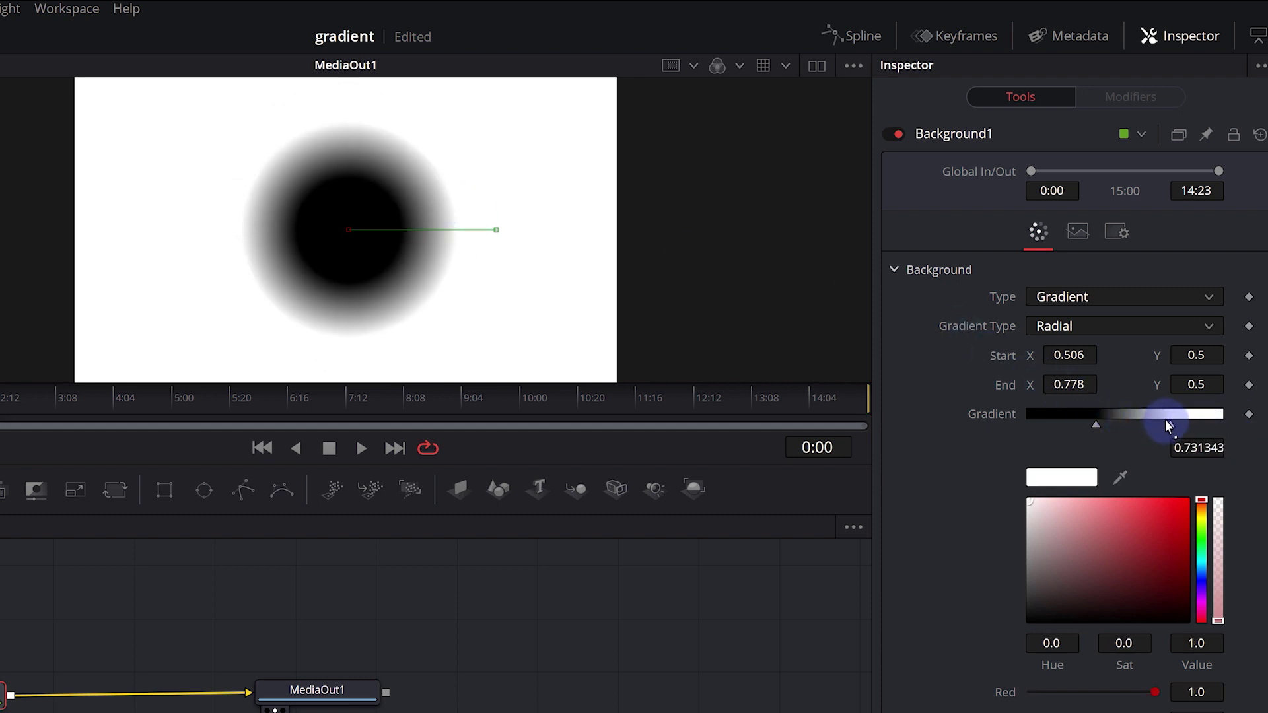
drag(1165, 422, 1159, 426)
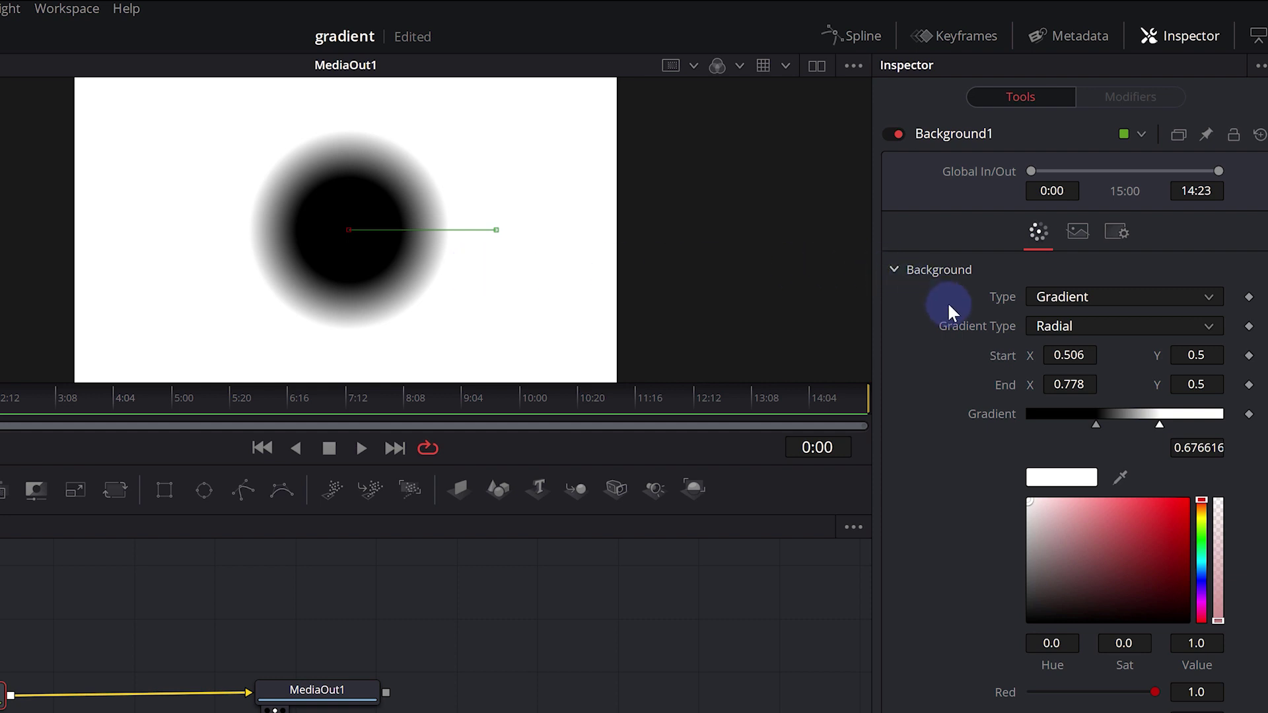
click(1070, 326)
Switch to an Angle gradient and rotate it by dragging its end point left in the viewer.
click(1052, 454)
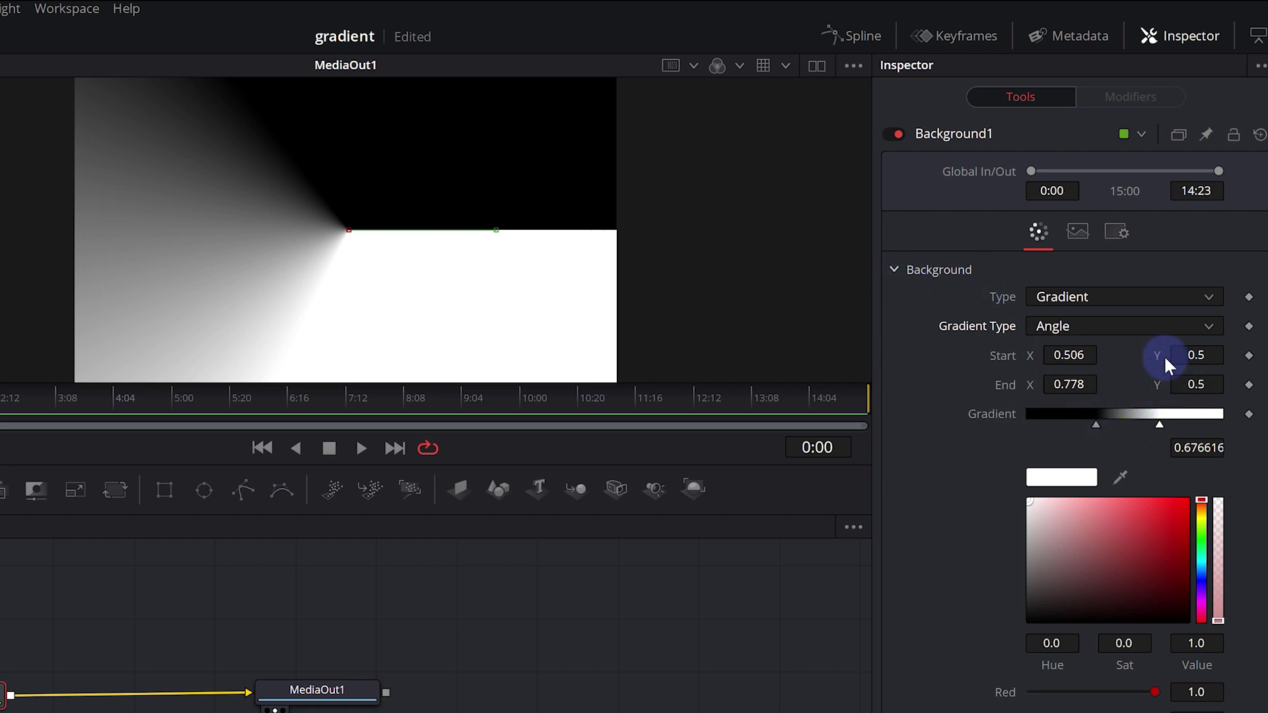
mouse_move(498, 228)
mouse_down()
mouse_move(416, 106)
mouse_move(267, 97)
mouse_move(214, 130)
mouse_move(180, 181)
mouse_move(181, 233)
mouse_up()
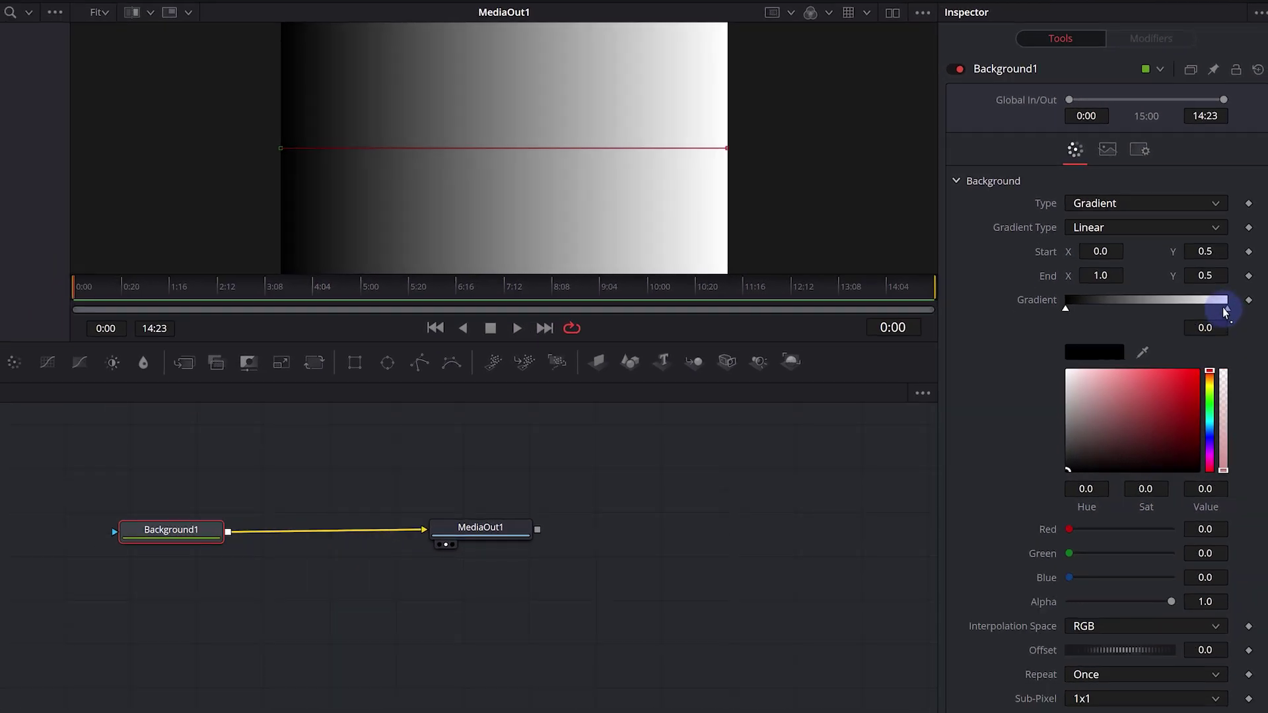
click(1226, 309)
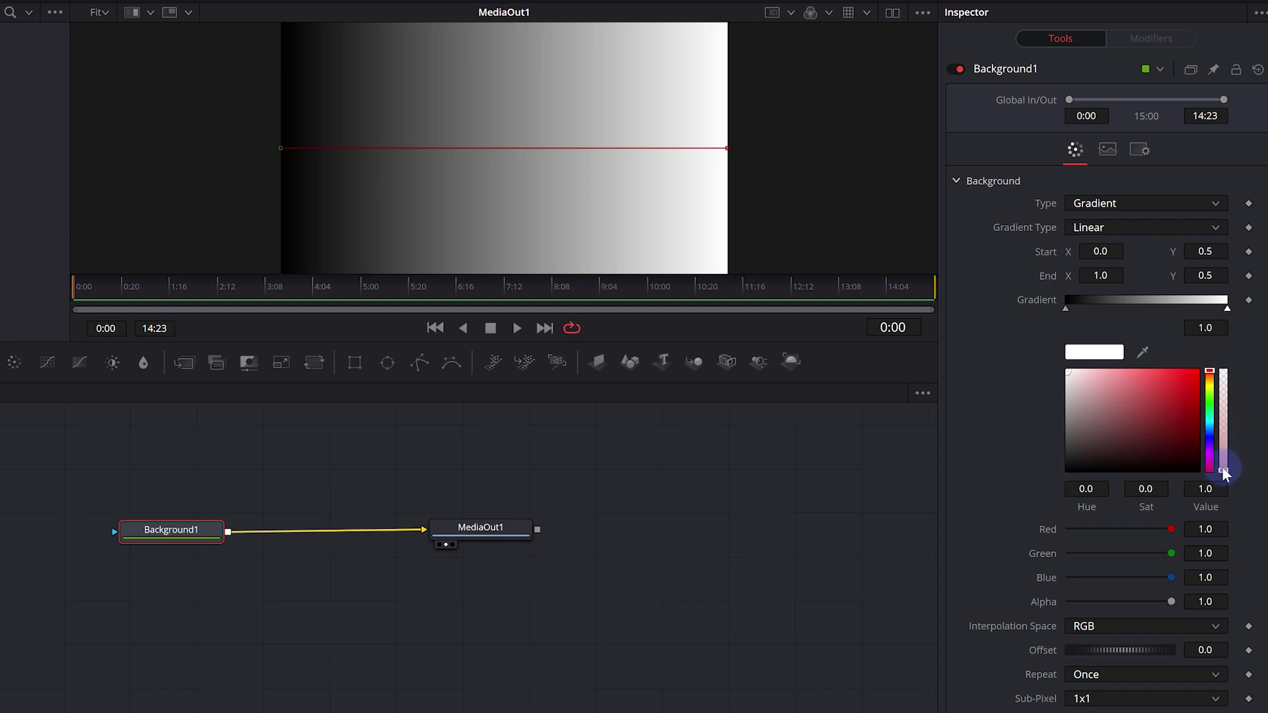
drag(1223, 473, 1225, 410)
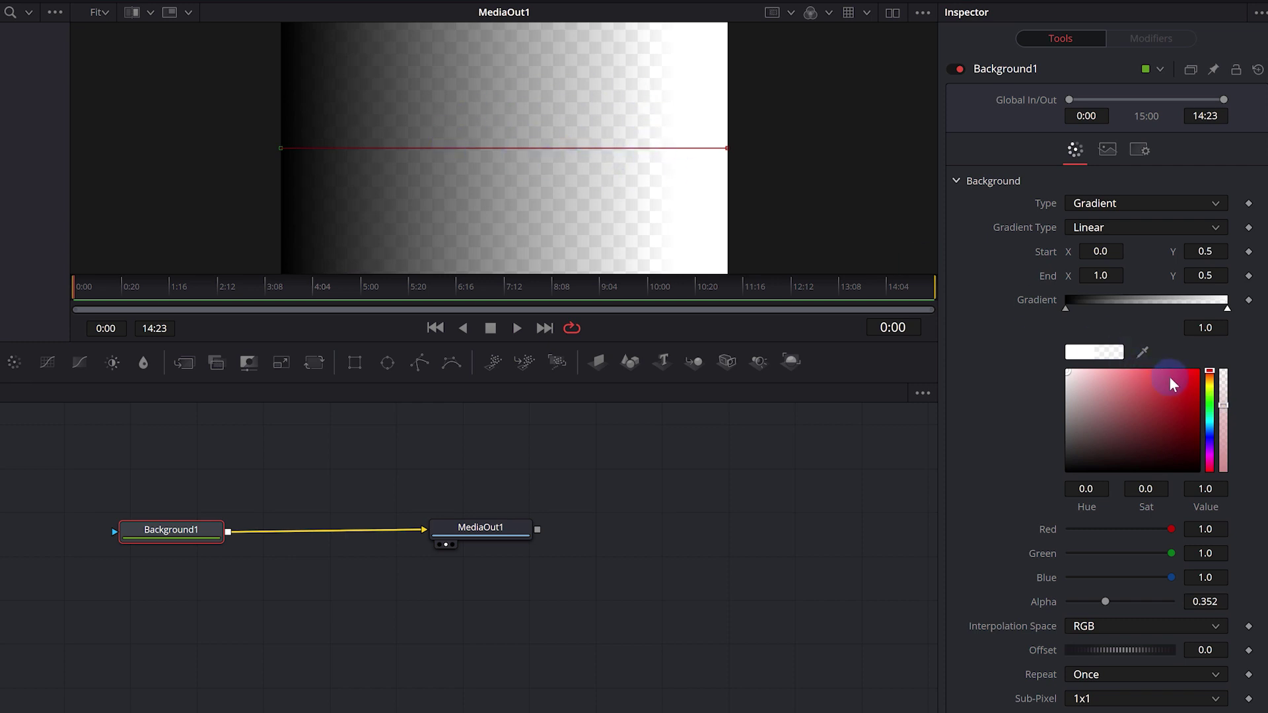
drag(1227, 411, 1236, 490)
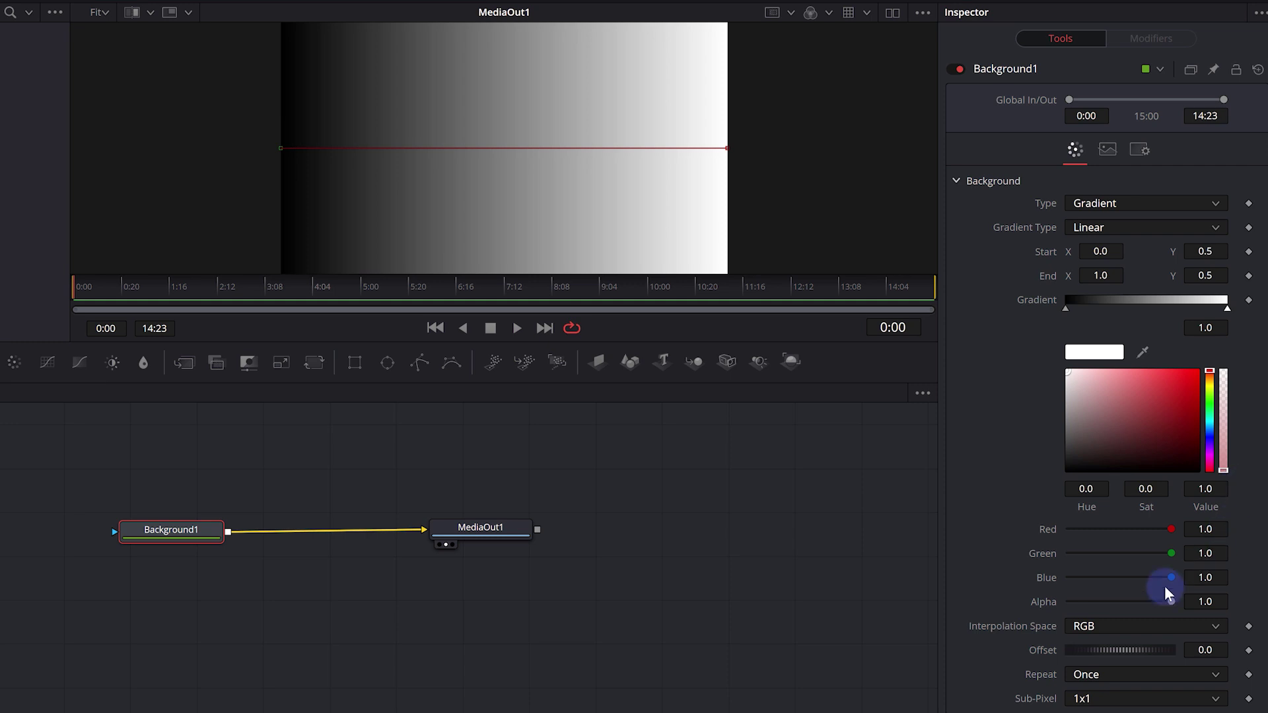
mouse_move(1171, 600)
mouse_down()
mouse_move(1142, 605)
mouse_move(1174, 602)
mouse_up()
drag(1169, 528, 1024, 535)
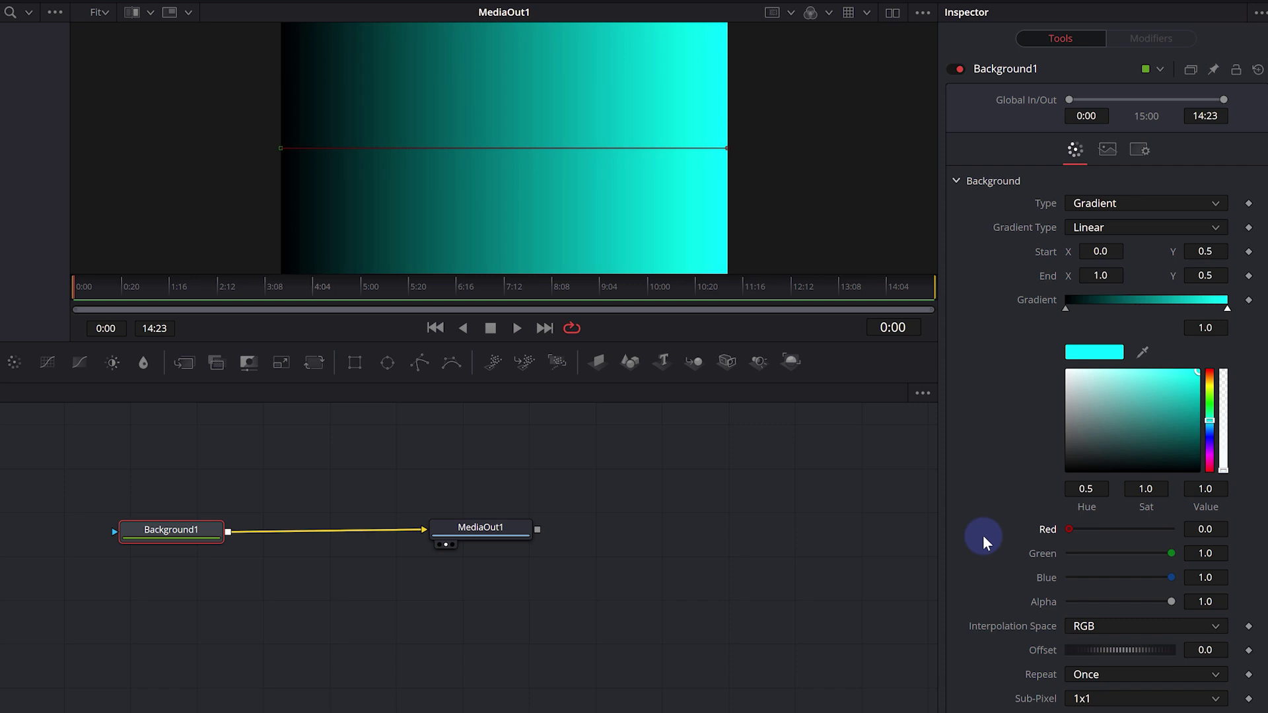
mouse_move(1070, 529)
mouse_down()
mouse_move(1182, 528)
mouse_move(1163, 558)
mouse_move(974, 560)
mouse_move(1171, 573)
mouse_move(1021, 584)
mouse_up()
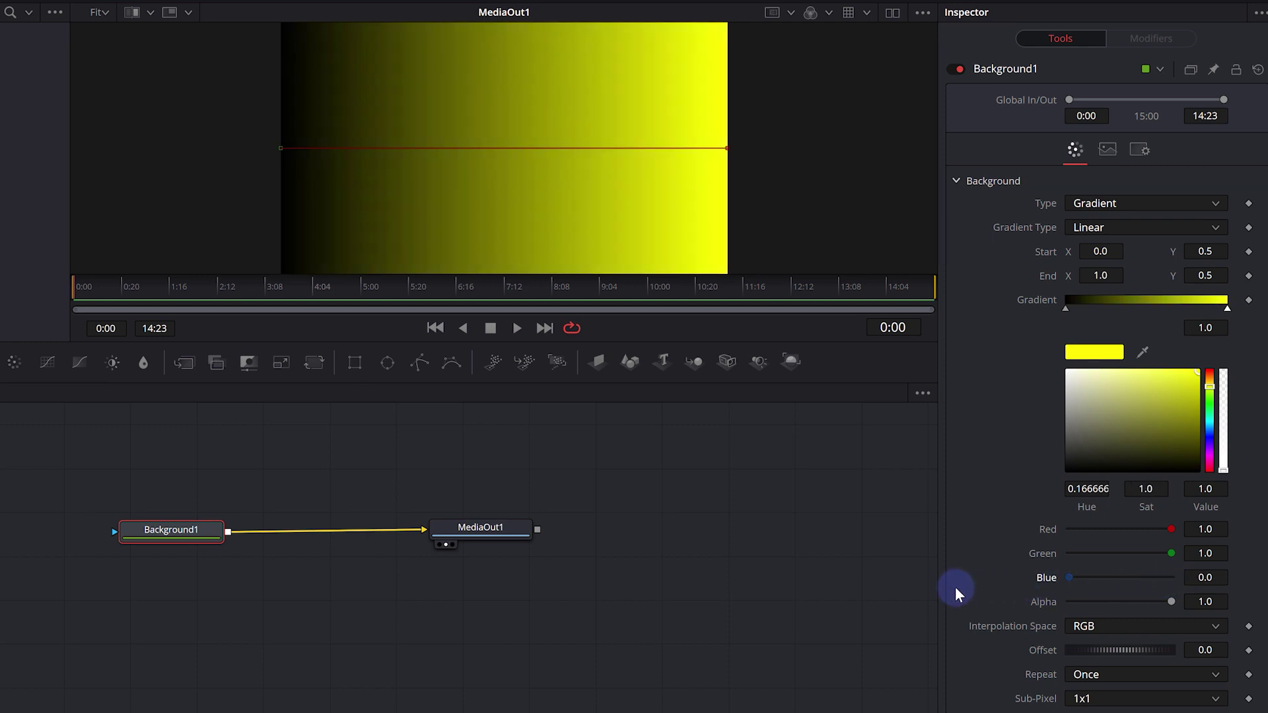
click(1113, 618)
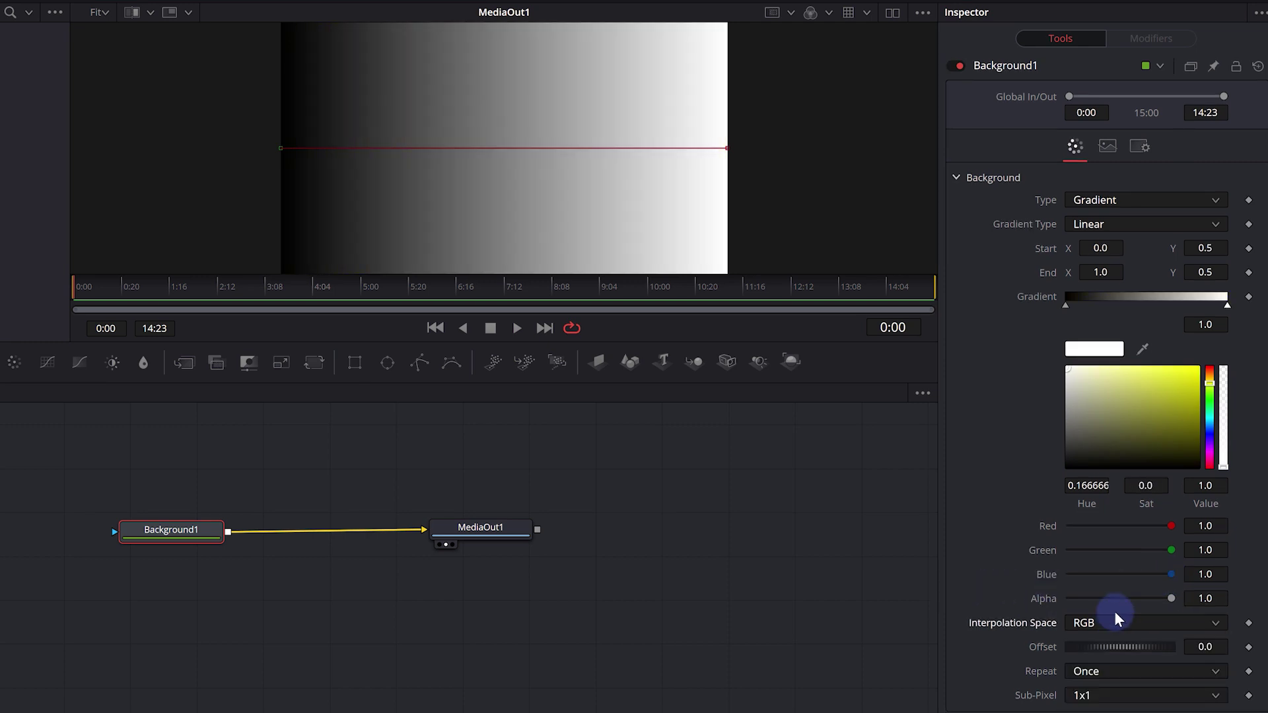
Keep RGB interpolation, try an Offset then reset it to 0, and move Start X to 0.414.
click(1114, 619)
click(1113, 620)
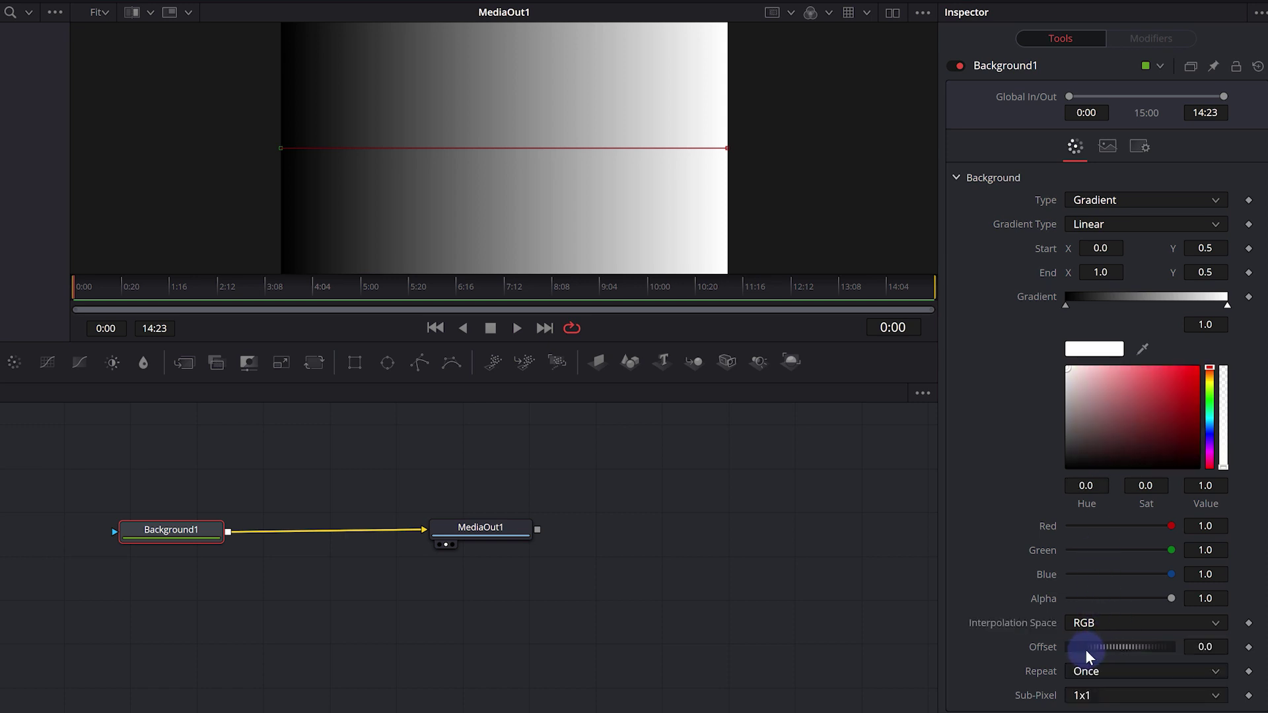
drag(1073, 648, 1088, 647)
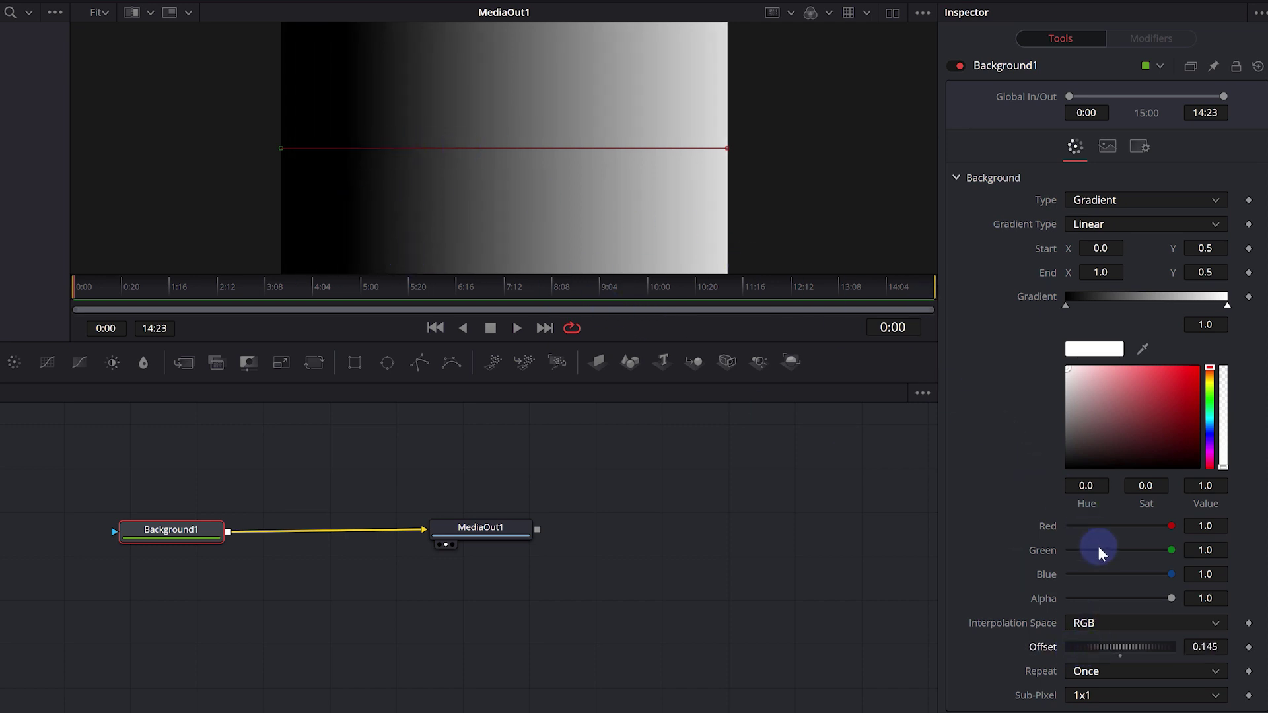
mouse_move(1093, 648)
mouse_down()
mouse_move(1114, 644)
mouse_move(860, 661)
mouse_move(988, 644)
mouse_move(1119, 652)
mouse_up()
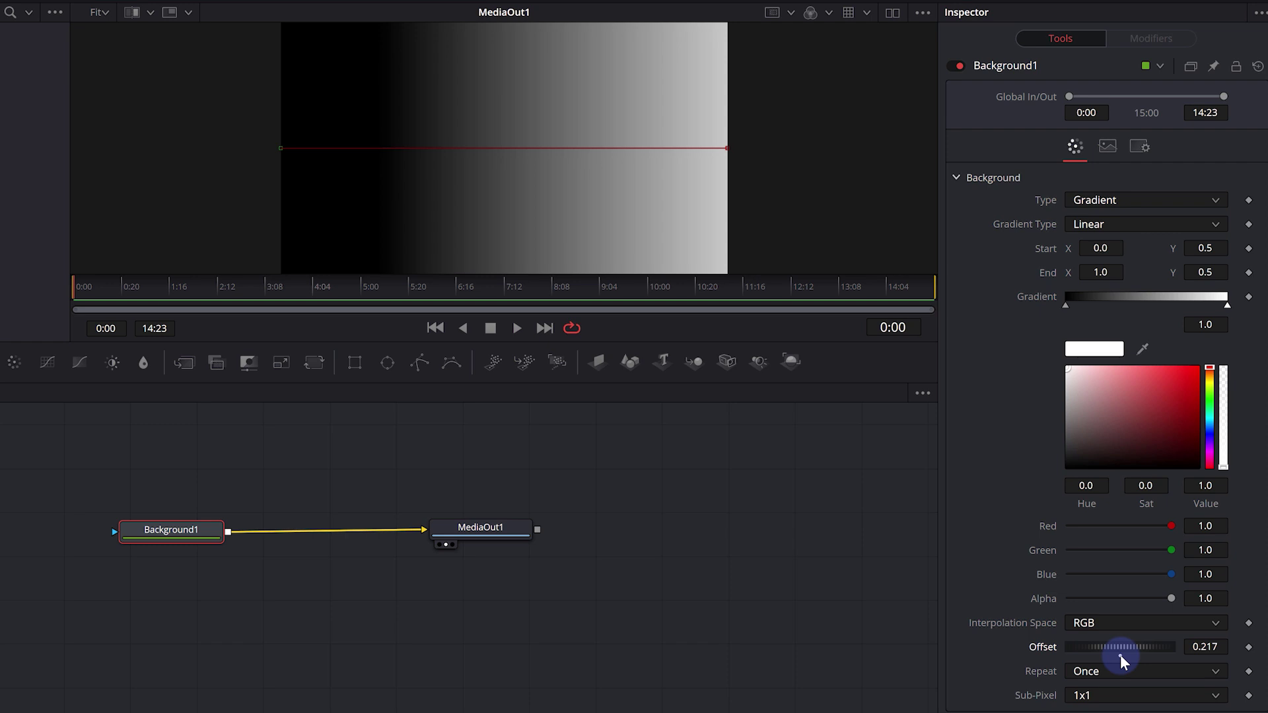
double_click(1120, 655)
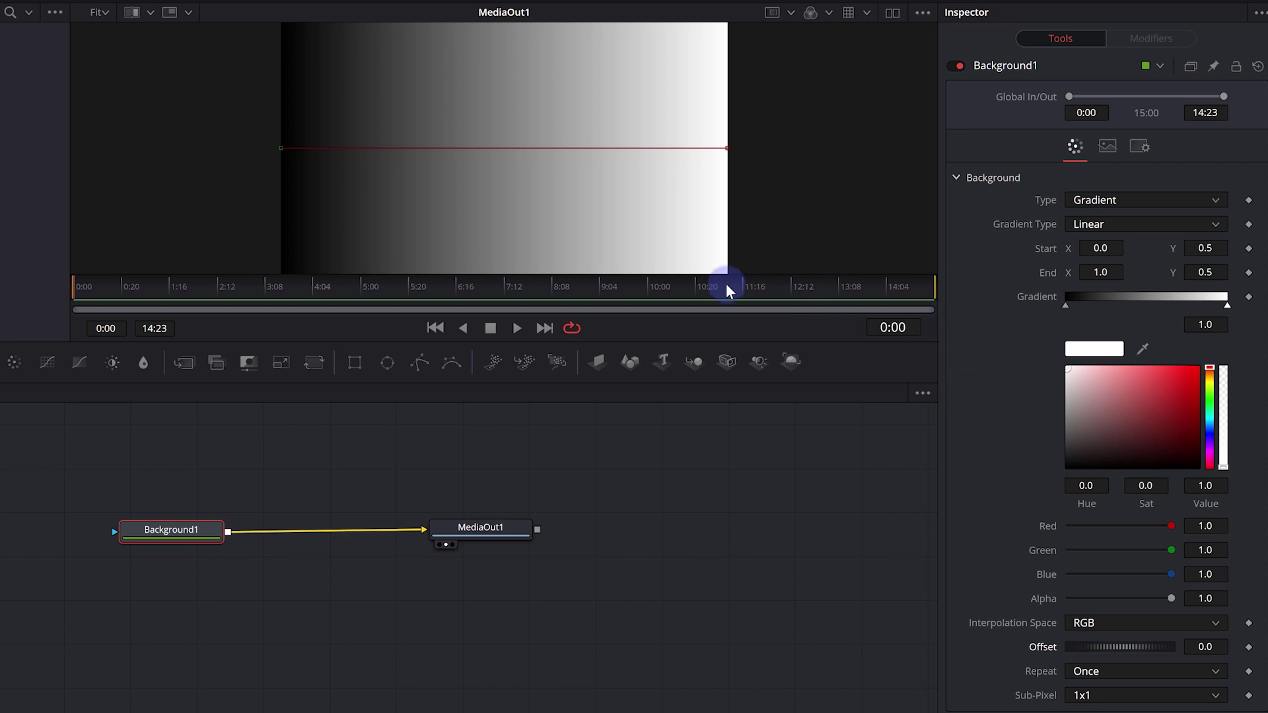
mouse_move(1100, 248)
mouse_down()
mouse_move(633, 271)
mouse_move(1099, 250)
mouse_move(807, 288)
mouse_up()
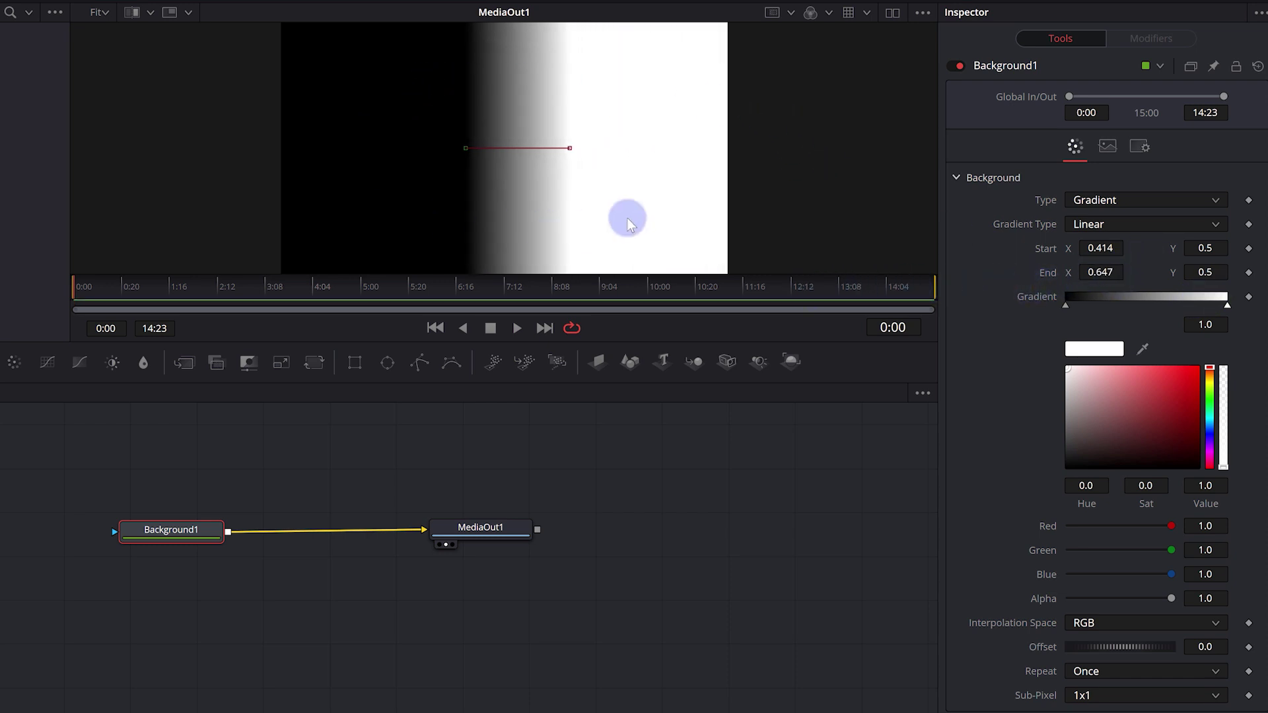
Set Repeat to Repeat, shift the Offset to 0.094, then change Repeat to Ping-Pong.
click(1114, 671)
click(1097, 708)
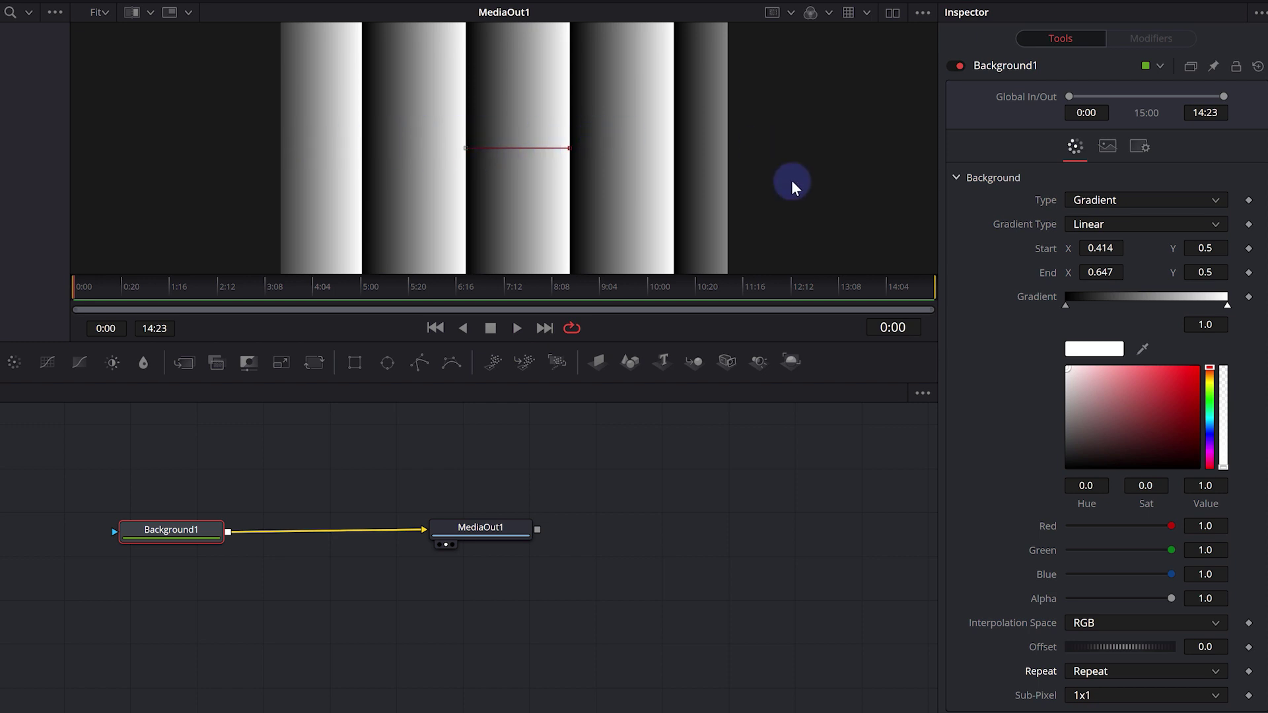
mouse_move(1070, 647)
mouse_down()
mouse_move(485, 618)
mouse_move(1166, 621)
mouse_move(905, 638)
mouse_move(997, 625)
mouse_move(1091, 672)
mouse_up()
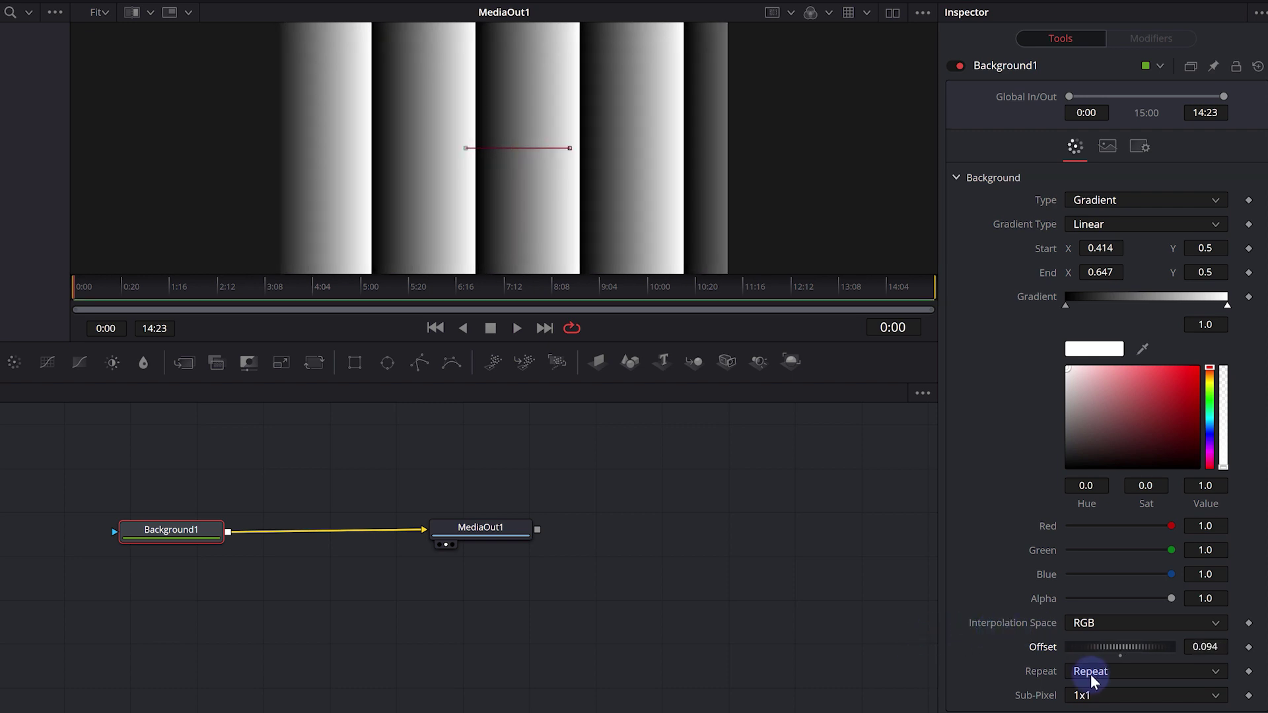
click(532, 153)
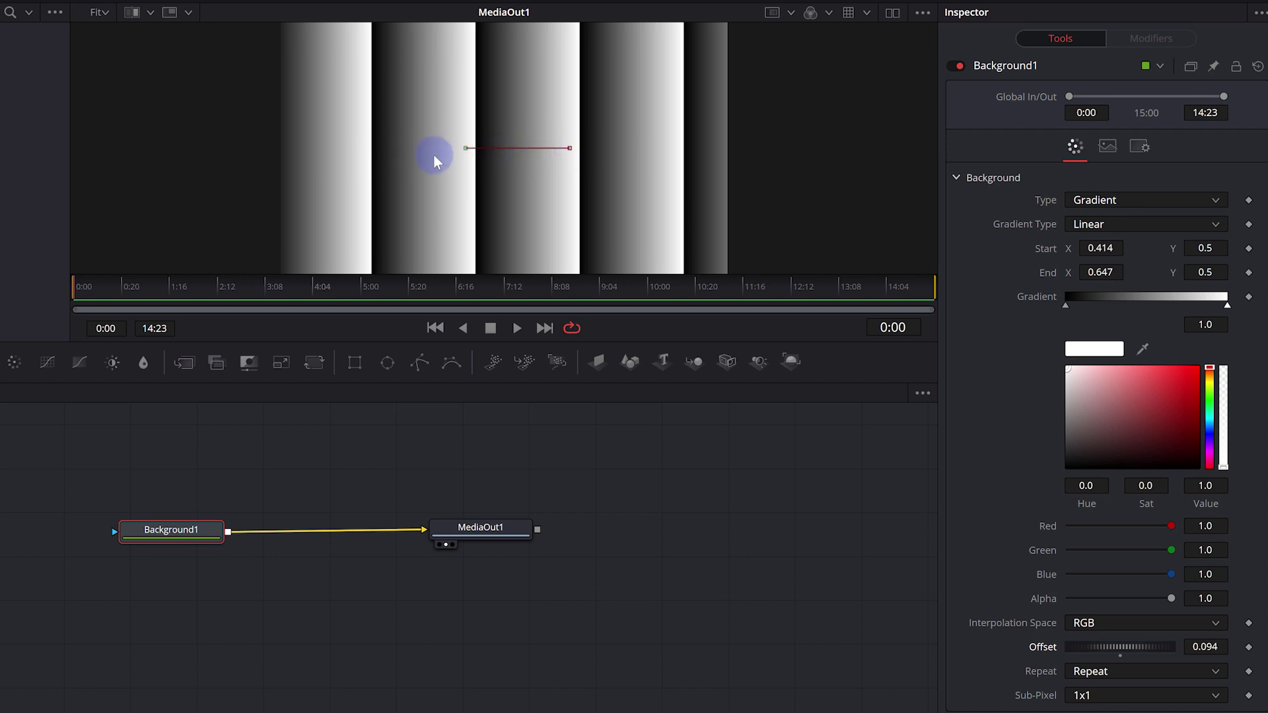
click(1145, 671)
click(1118, 657)
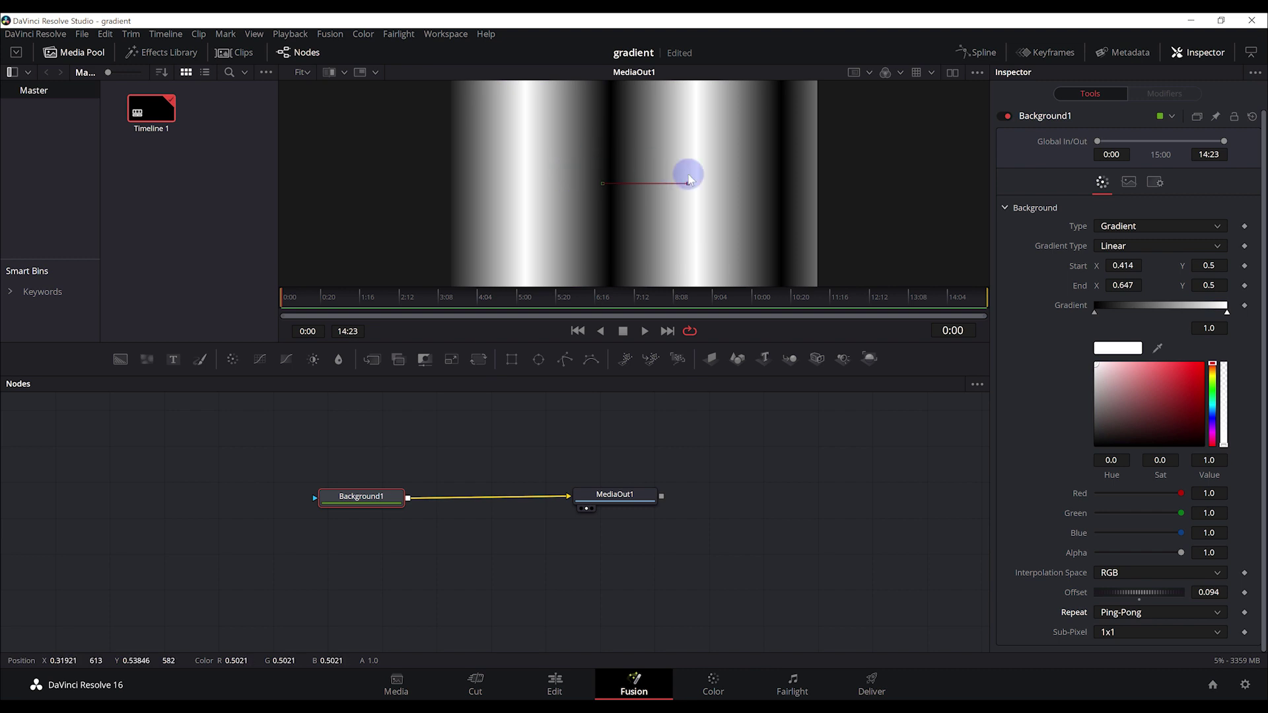
Set Offset to -2.015 and Sub-Pixel to 5x5, save, then change Type to Solid Color.
drag(1147, 592, 918, 532)
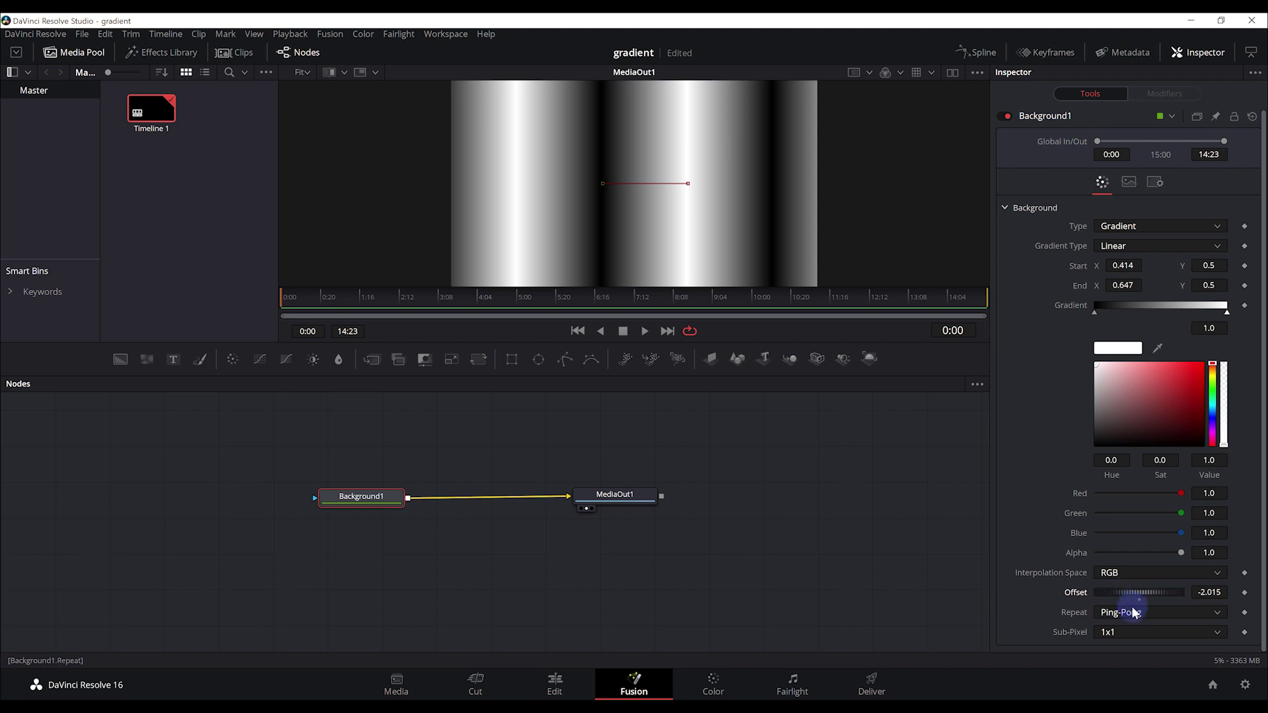
scroll(1133, 613, up, 1)
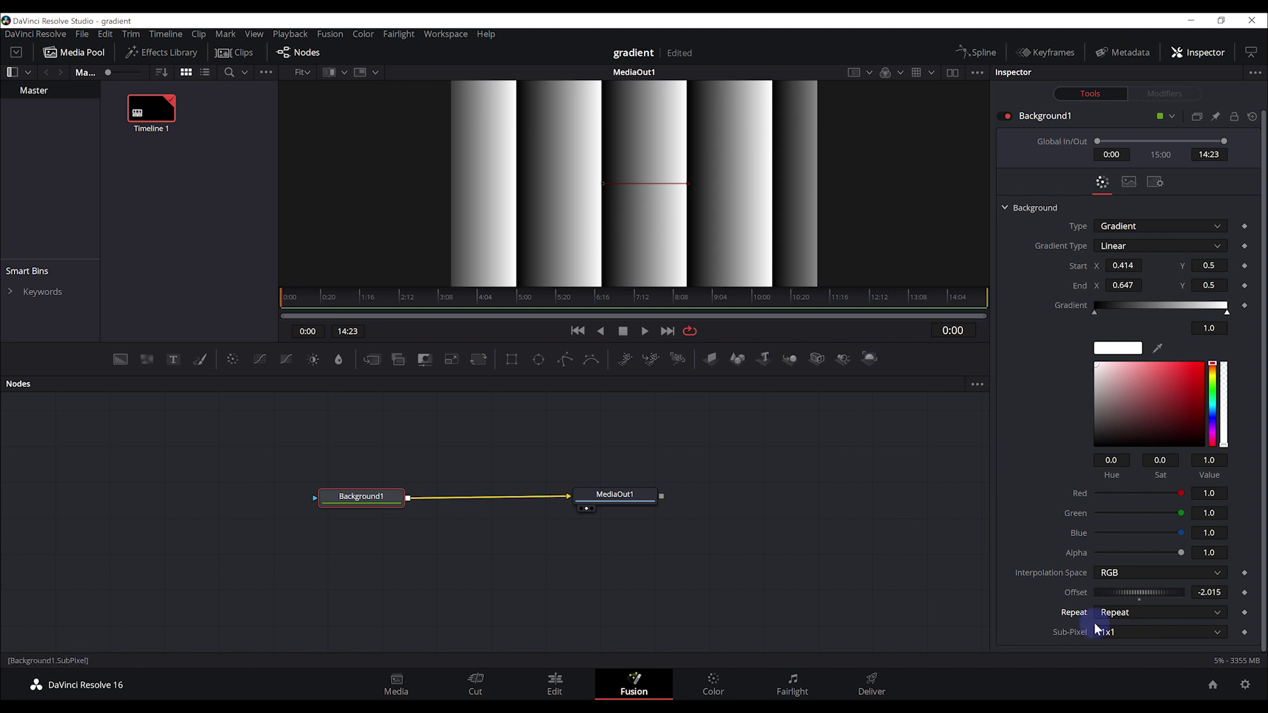
click(1121, 634)
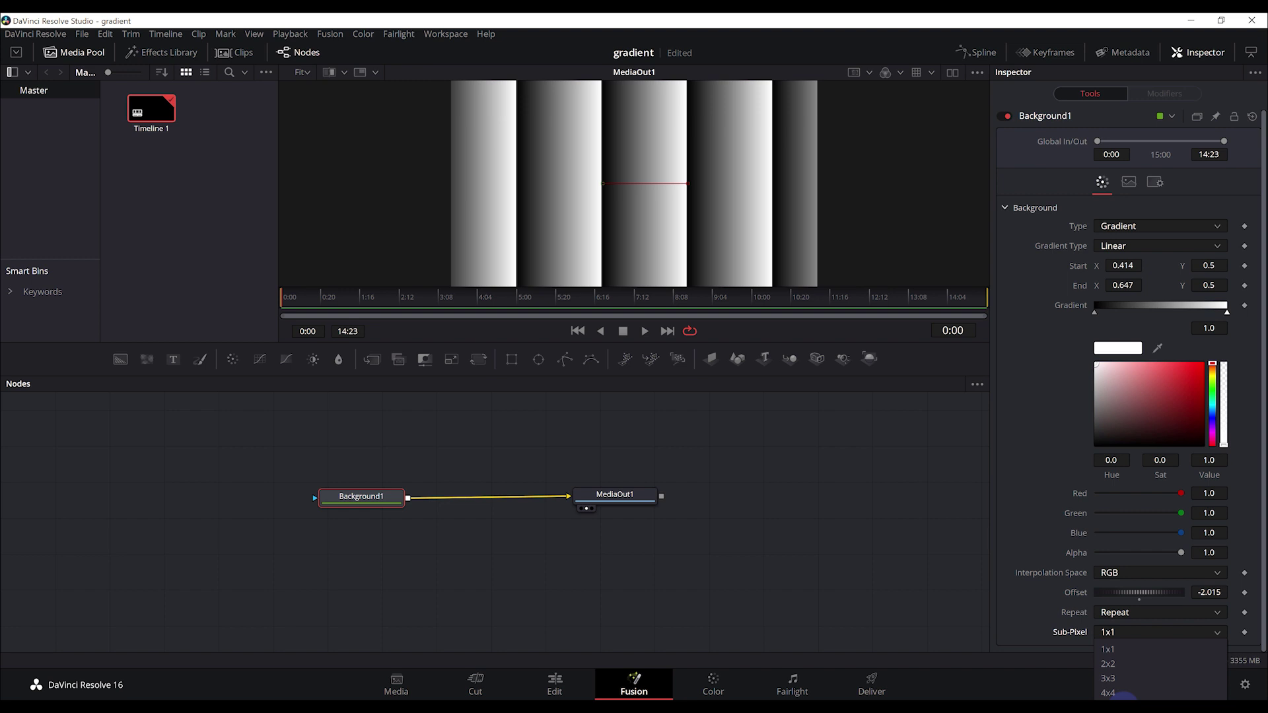
click(1123, 698)
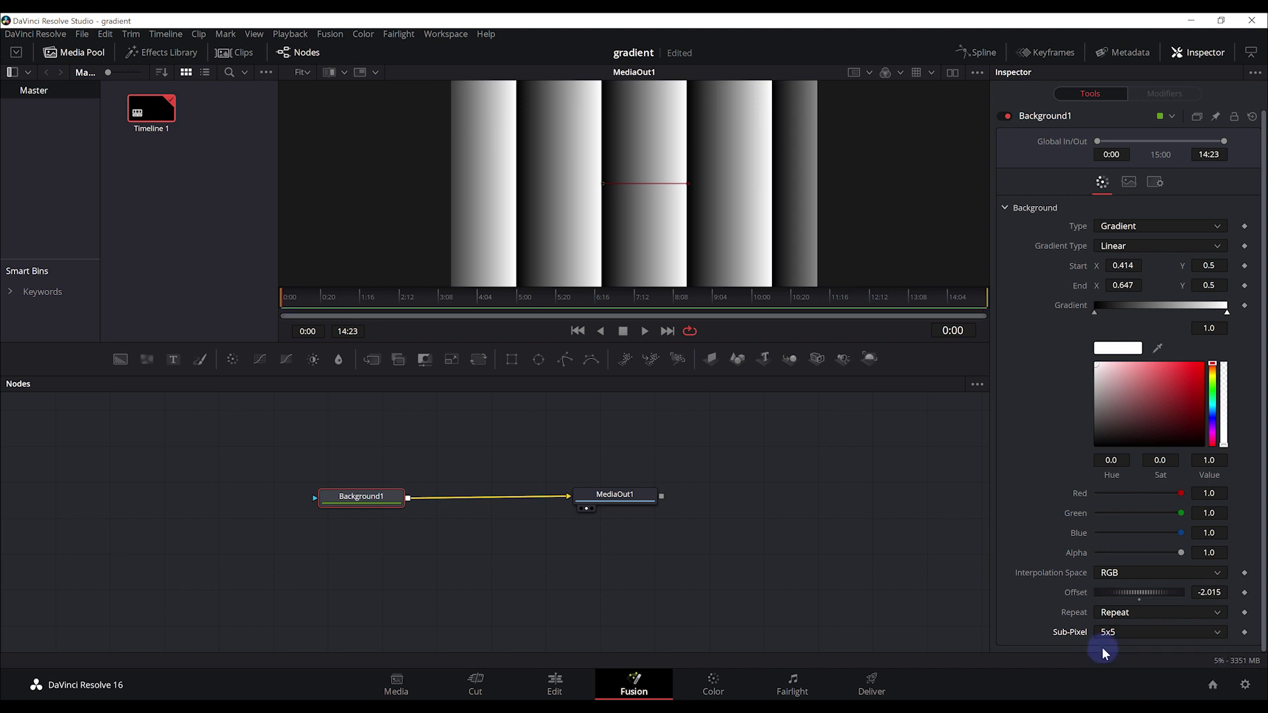
key(ctrl+s)
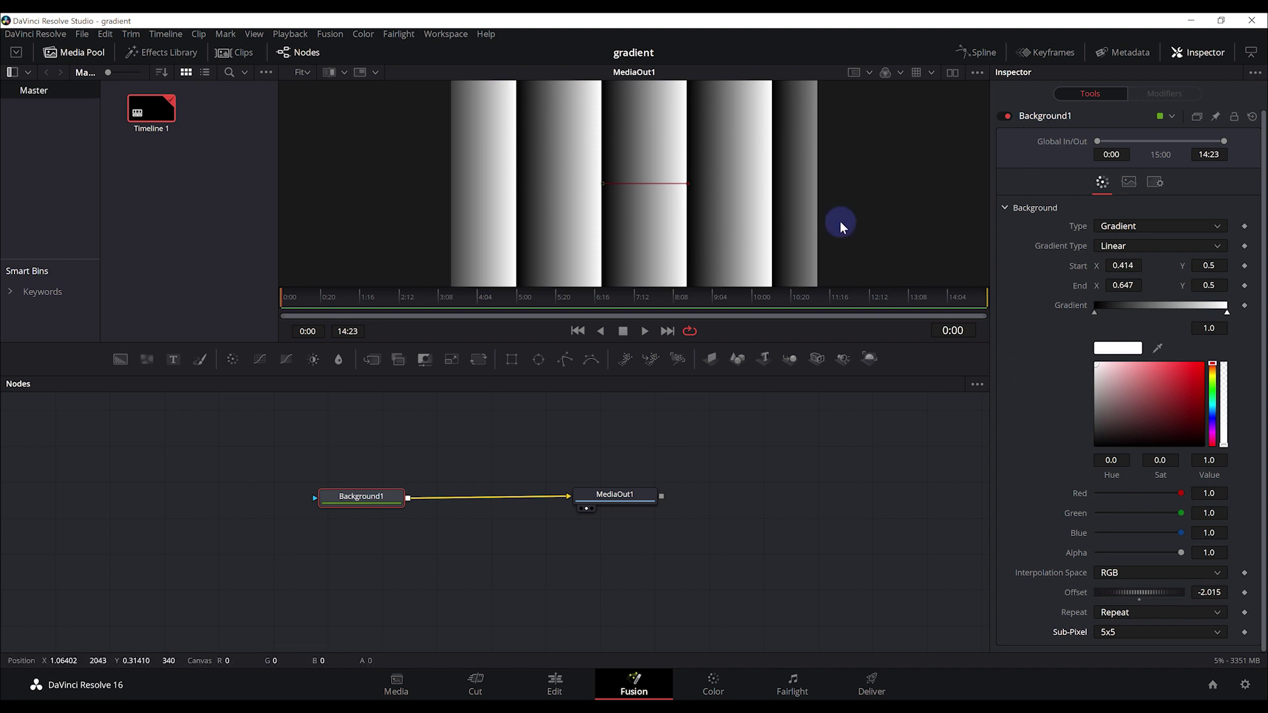
click(1123, 226)
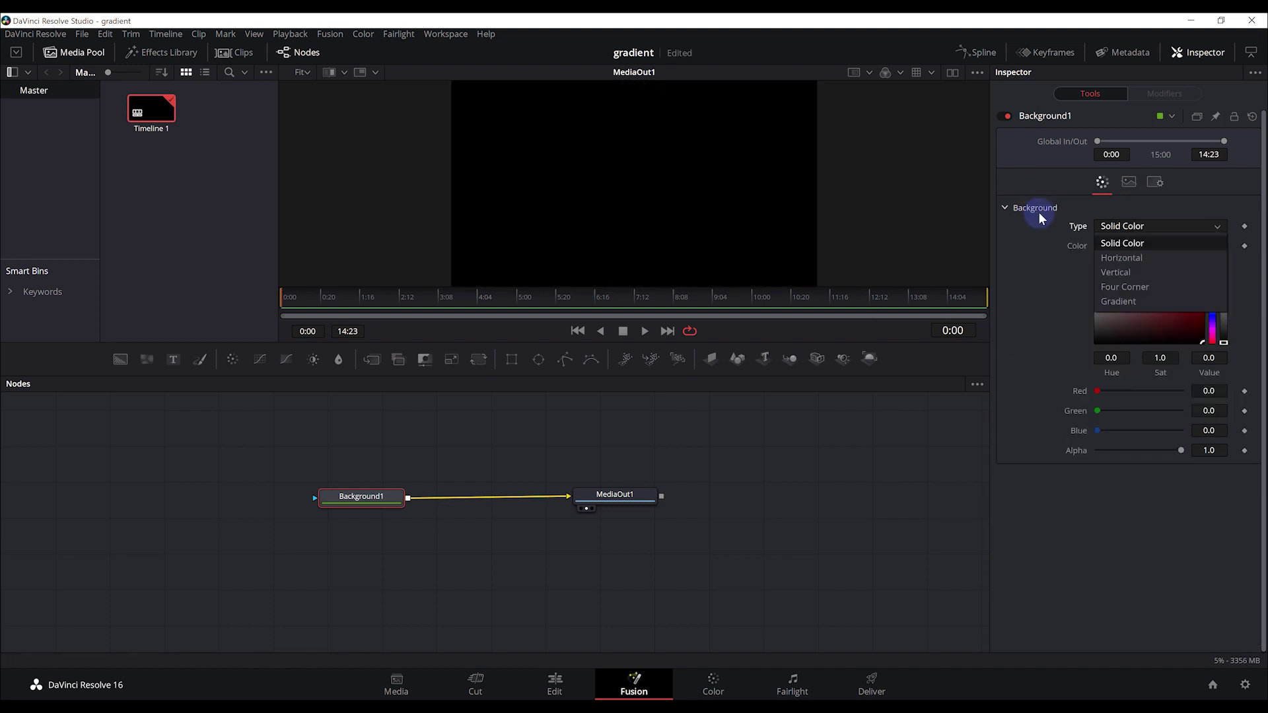
Make the background a Horizontal gradient with a white Left colour.
click(1118, 259)
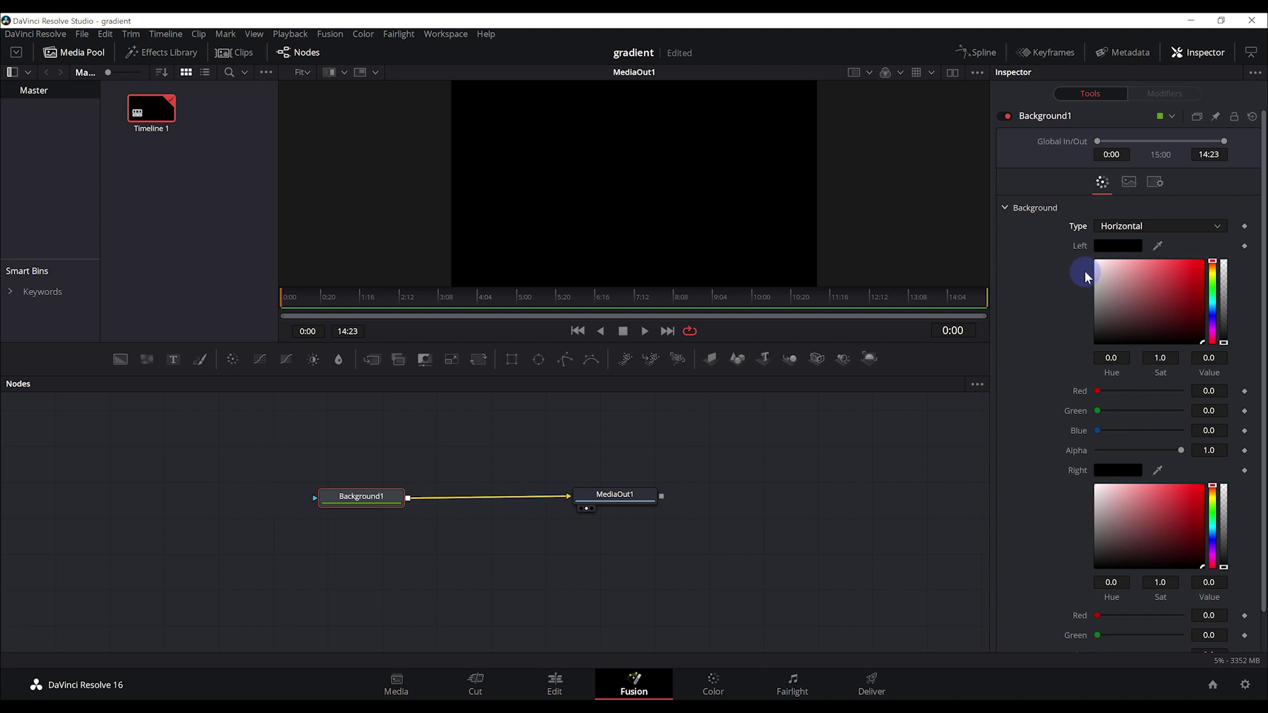
click(1115, 246)
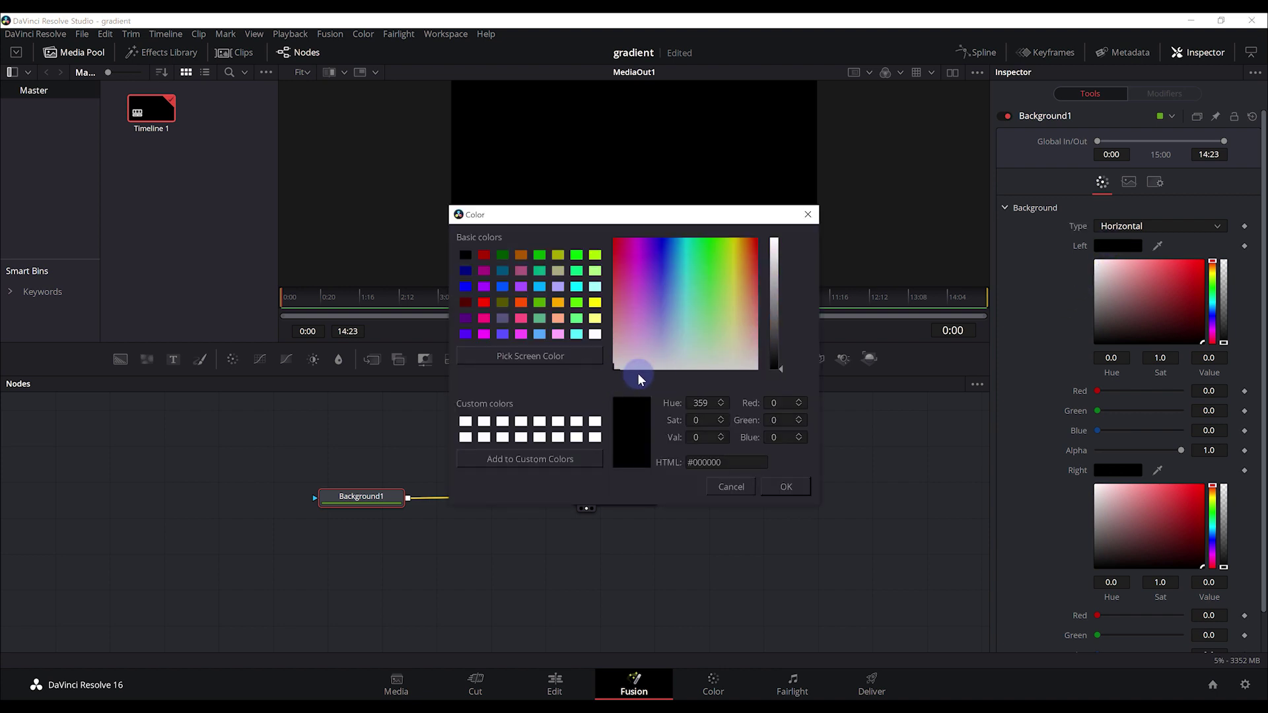
drag(774, 284, 776, 218)
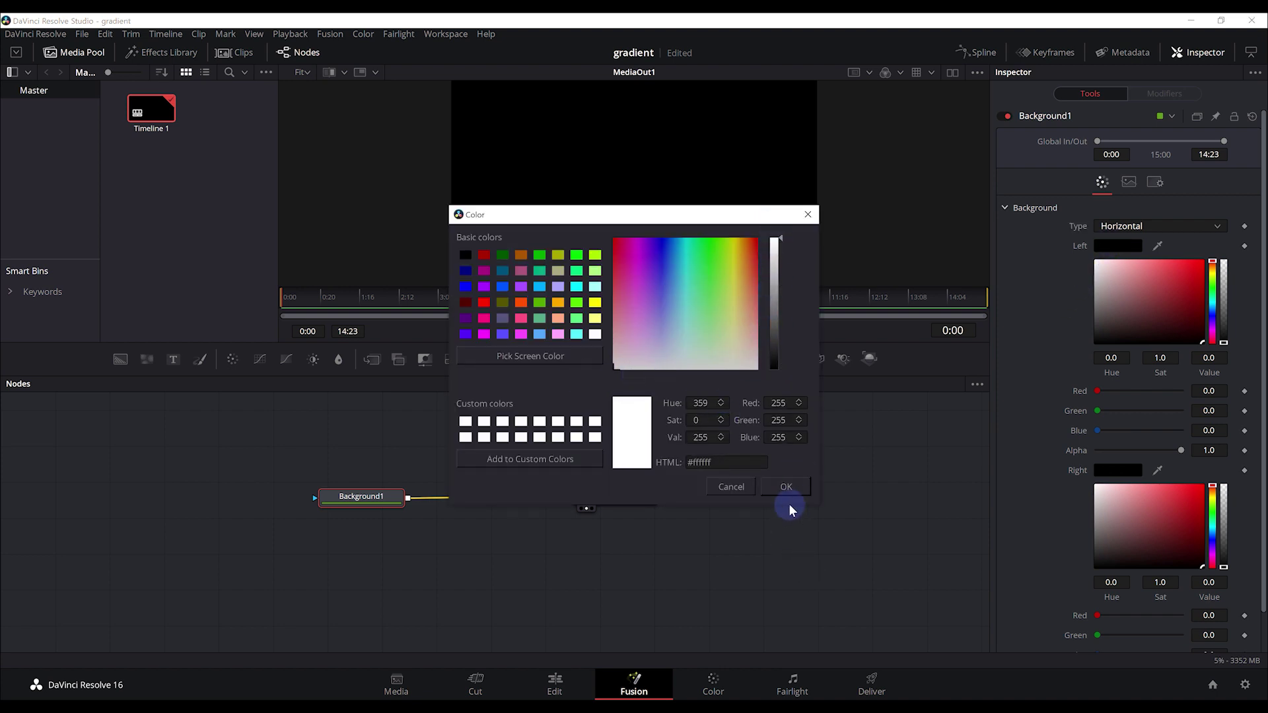
click(792, 486)
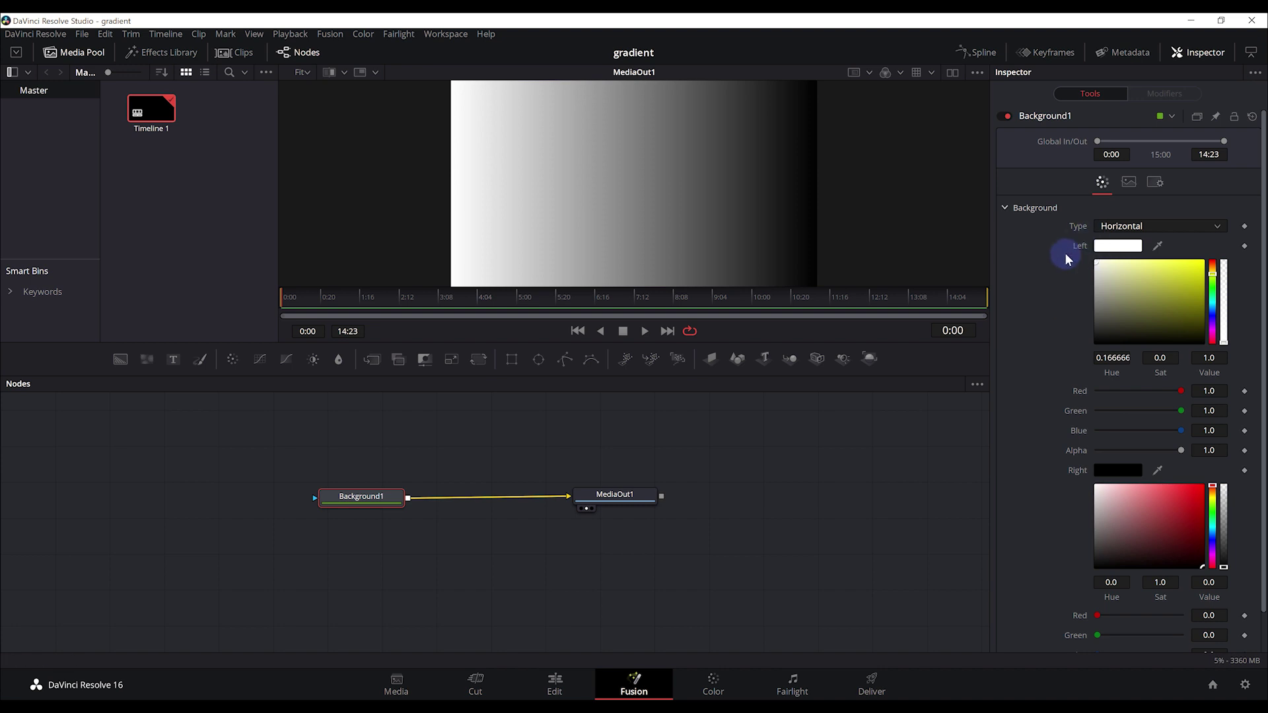
Change the background type to Vertical, fading from white at top to black at bottom.
scroll(1002, 532, down, 1)
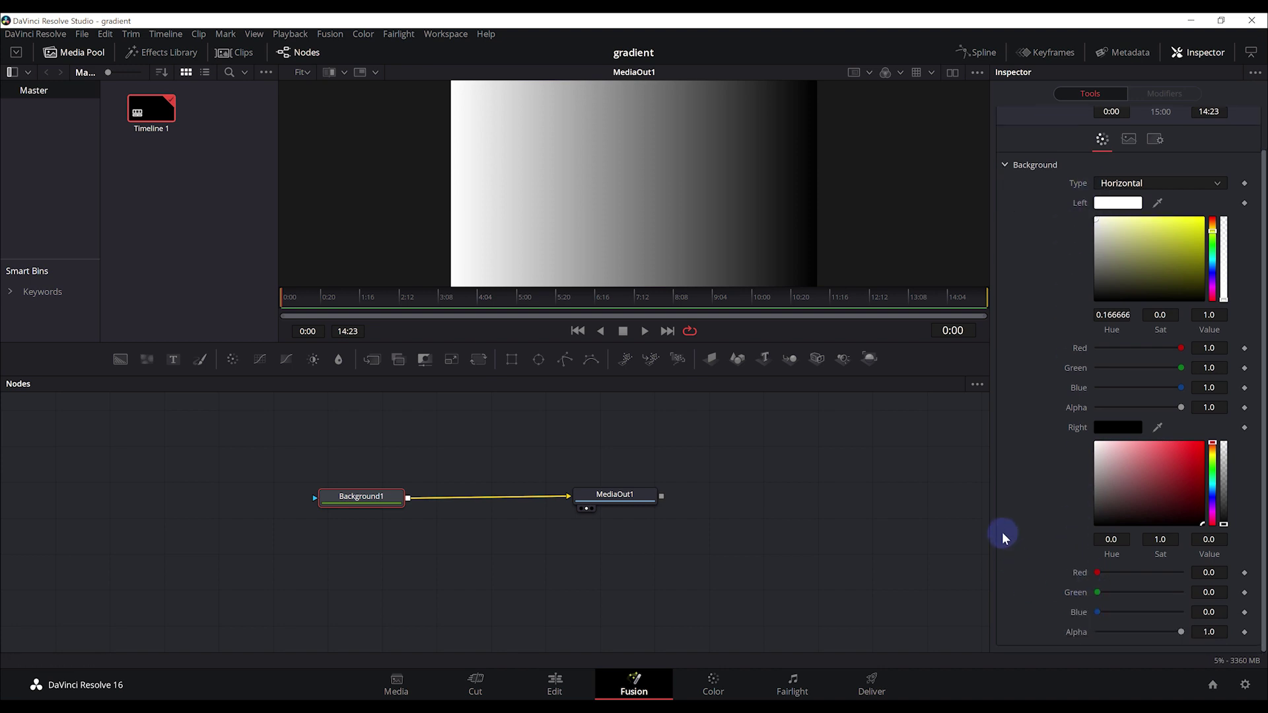
scroll(1001, 533, up, 1)
click(1126, 228)
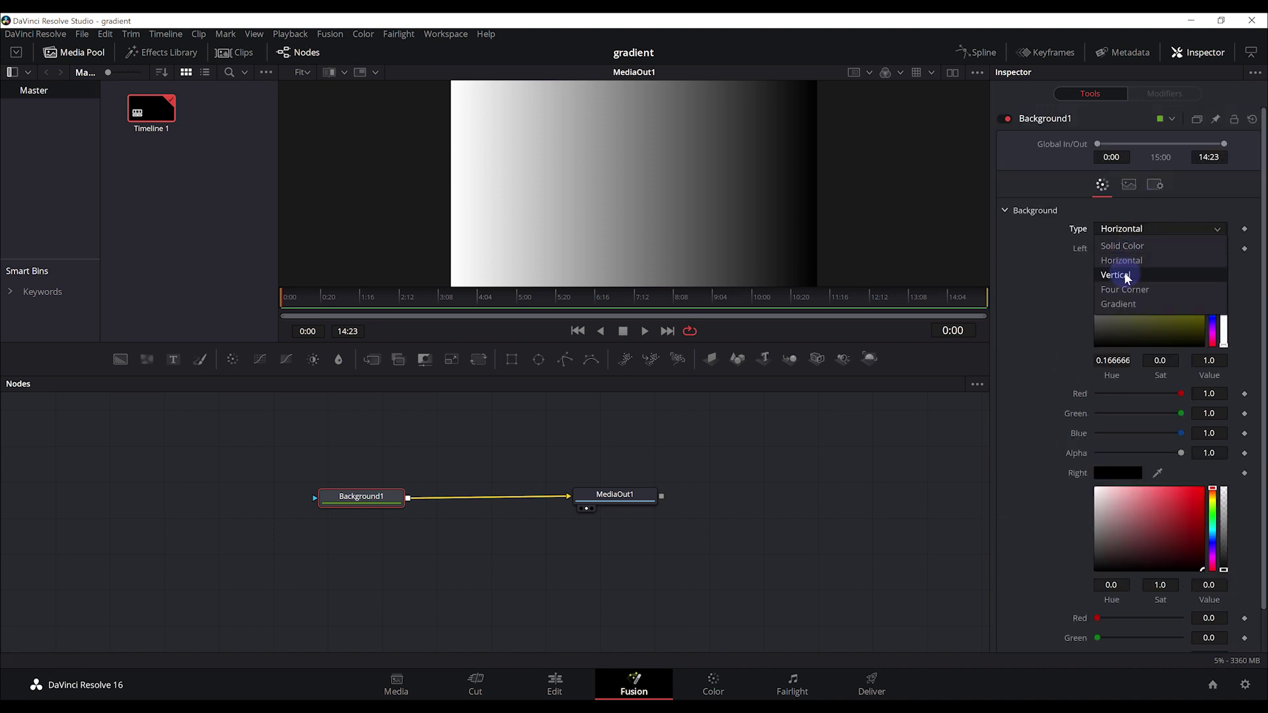
click(1123, 270)
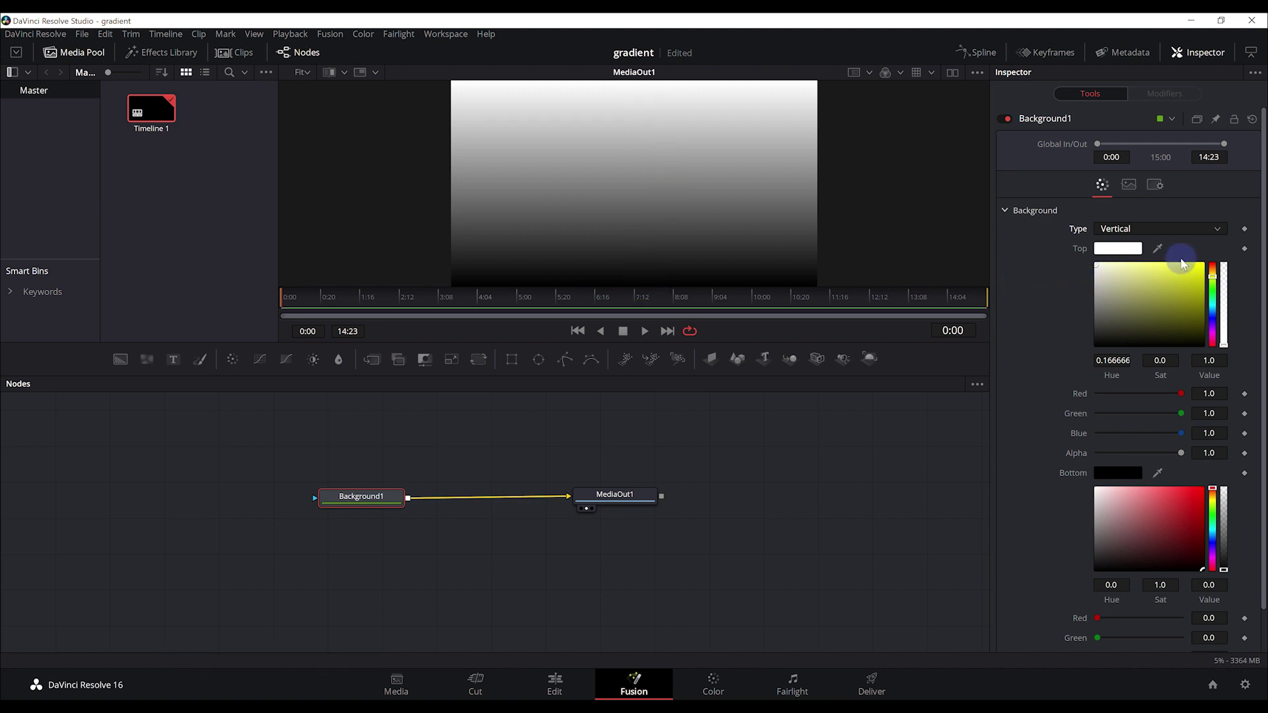
click(1179, 228)
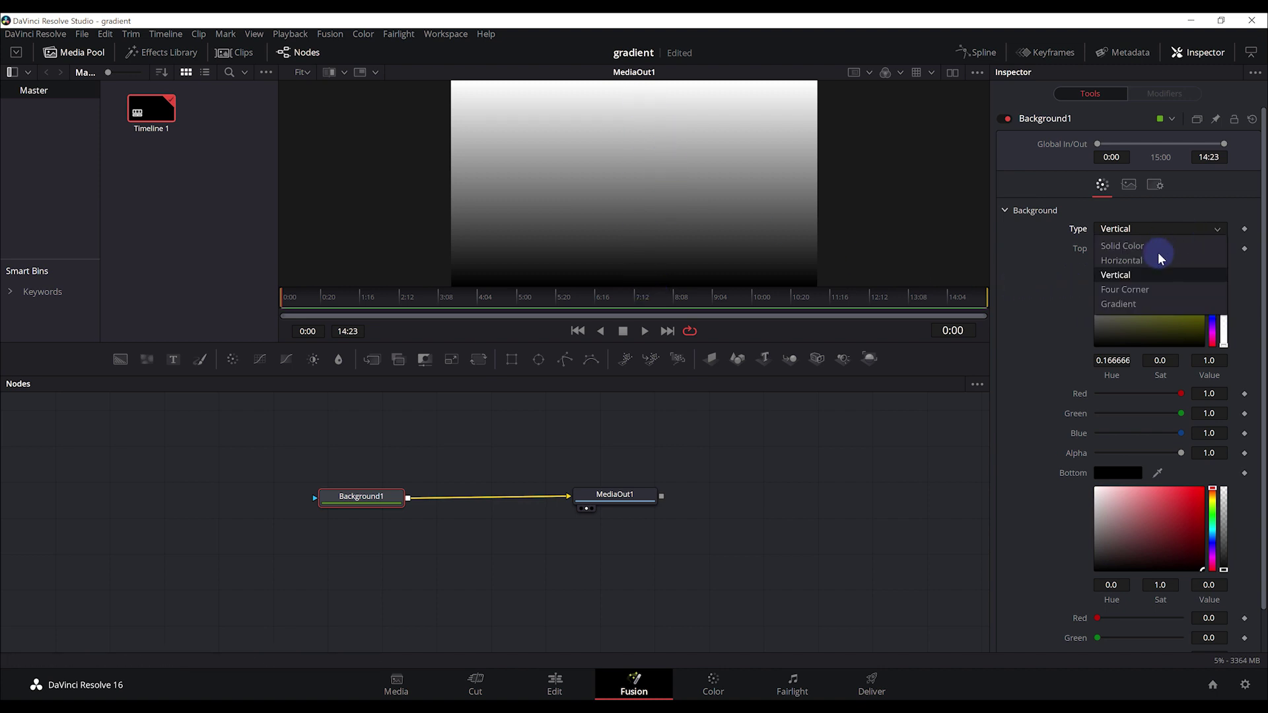
Change the background type to Four Corner with a yellow Top Right colour.
click(1147, 292)
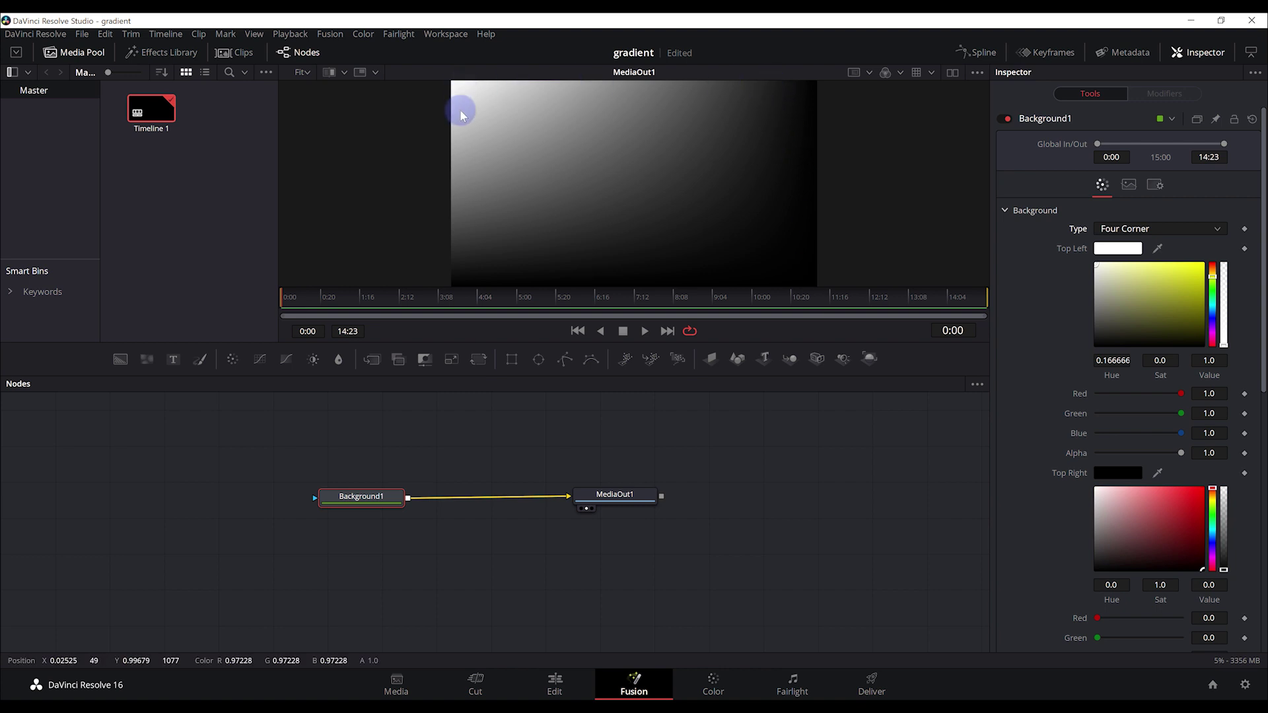
scroll(1065, 484, down, 1)
scroll(1065, 483, up, 1)
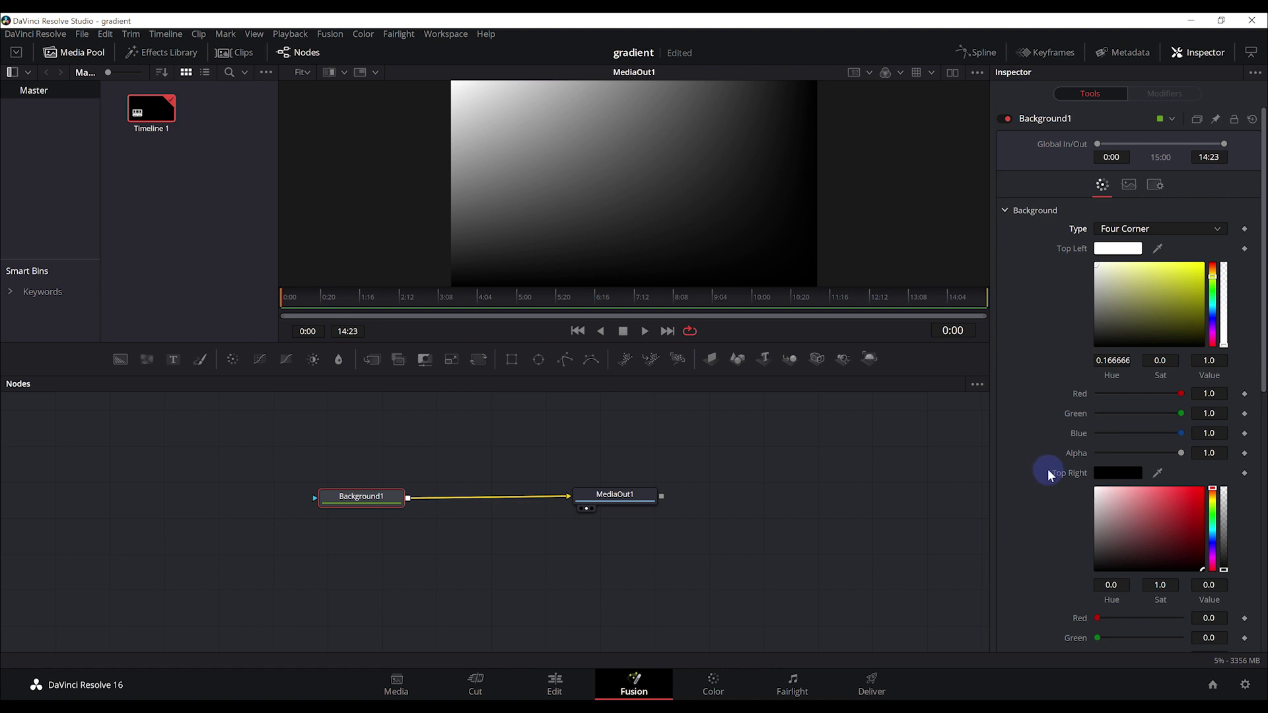
click(1112, 472)
click(734, 246)
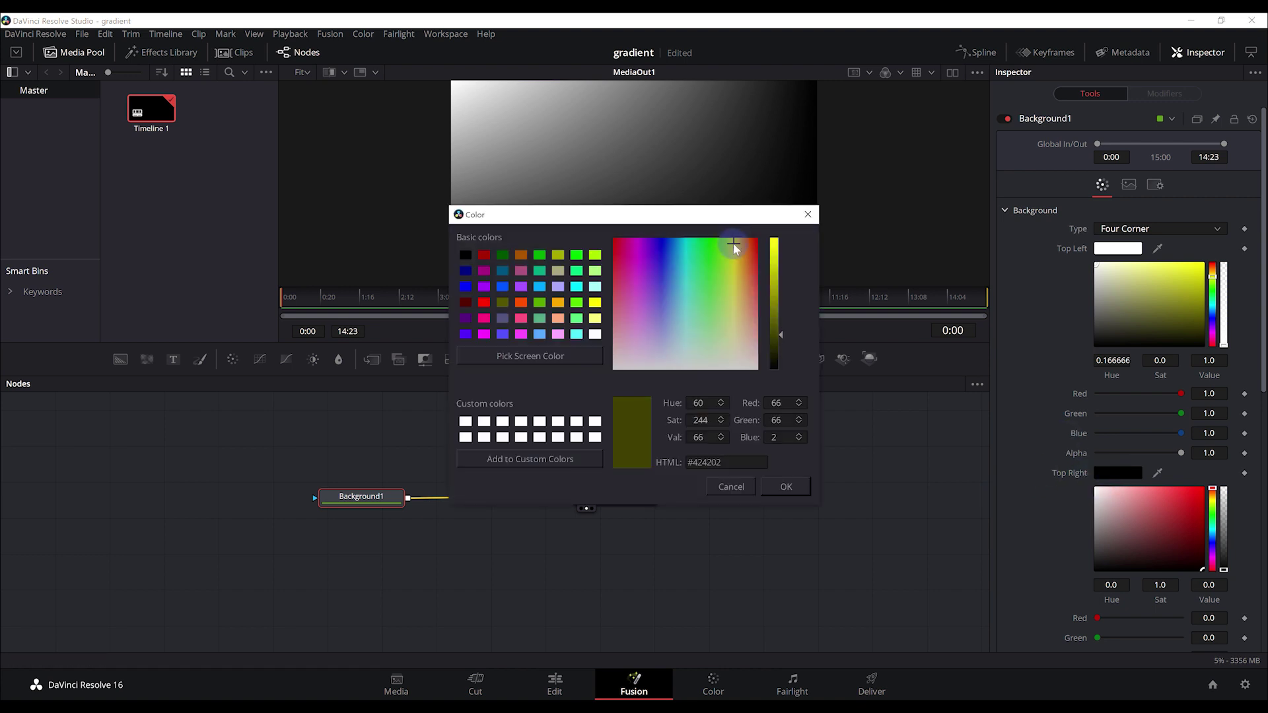
click(774, 258)
click(786, 487)
Set the Bottom Left corner colour to grey #666666.
scroll(1053, 494, down, 4)
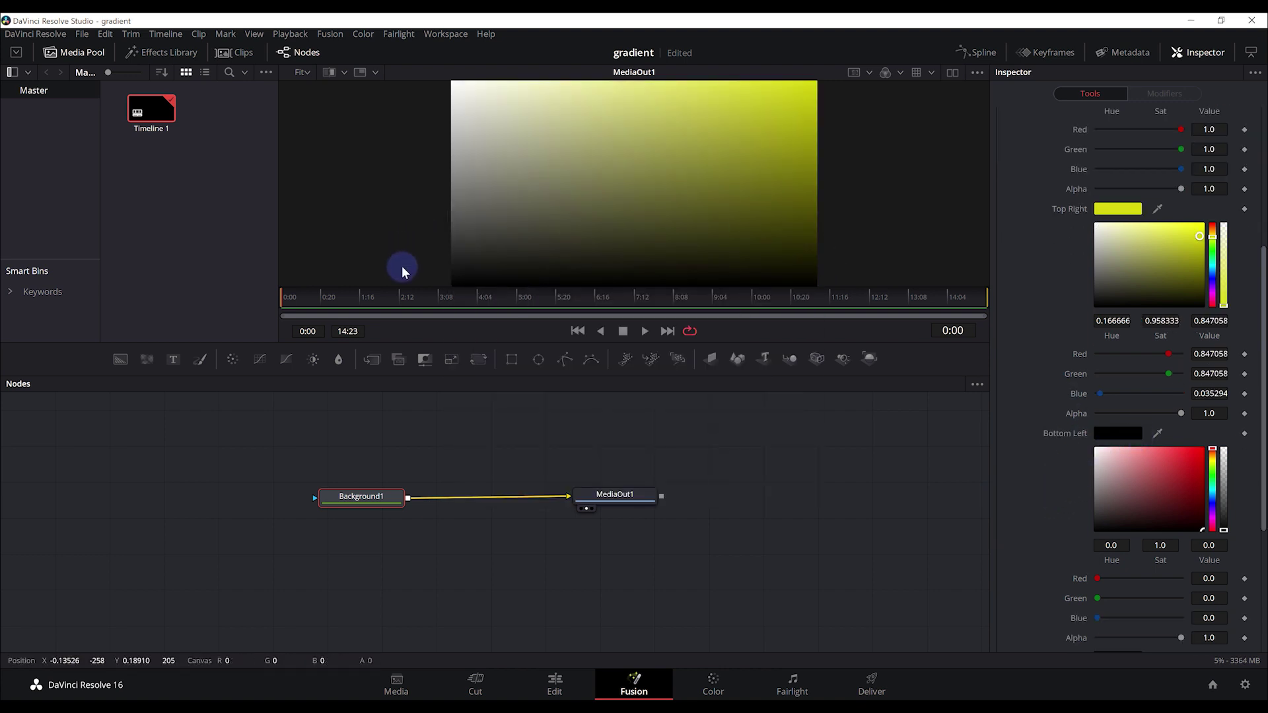
click(1119, 432)
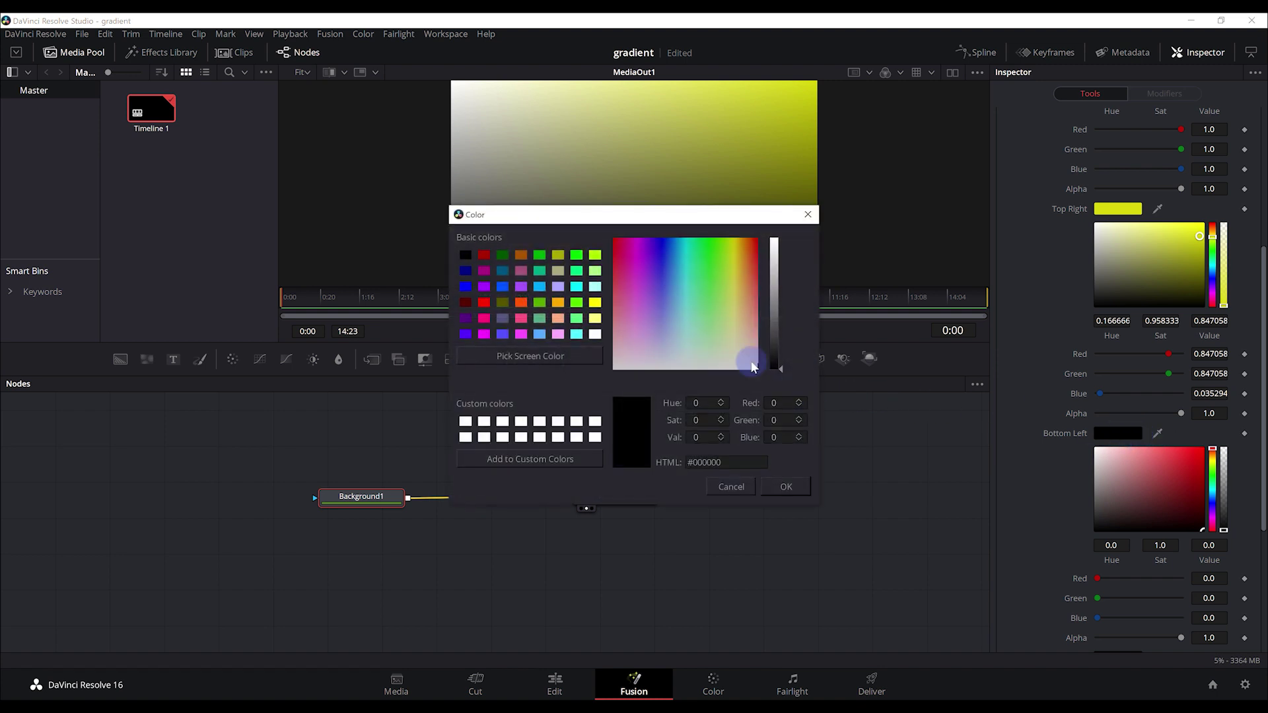
click(774, 317)
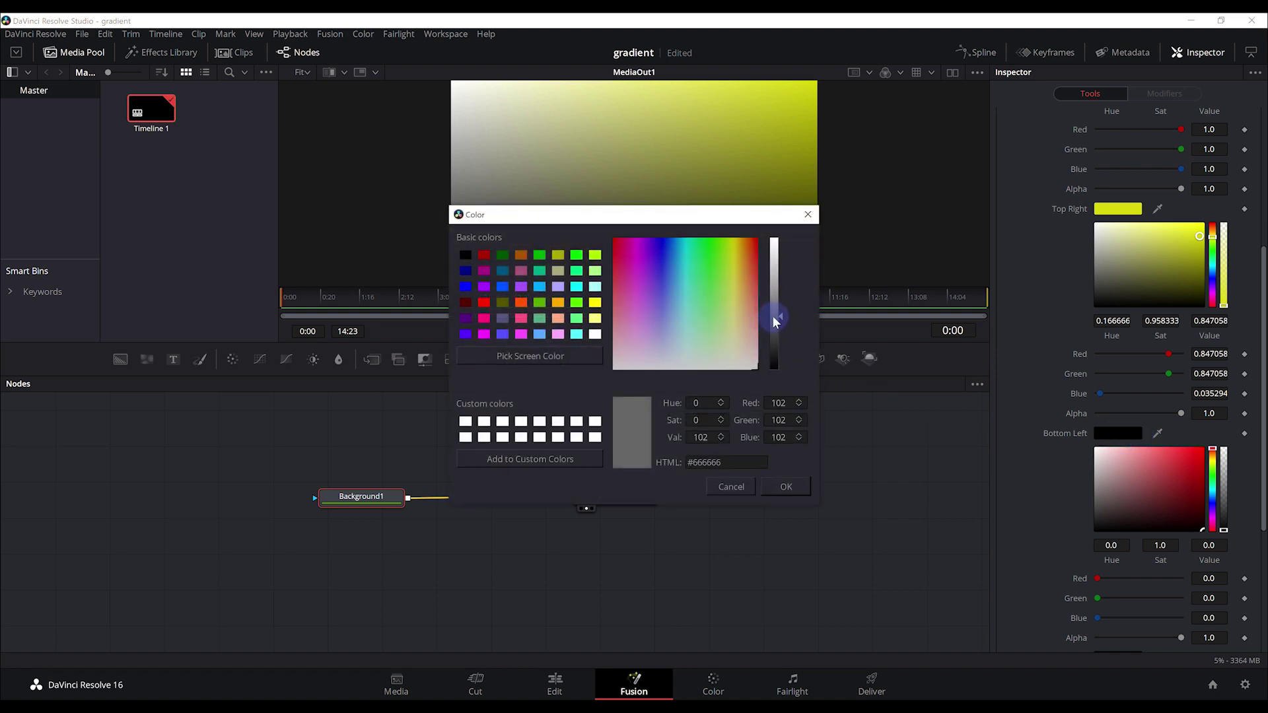
click(797, 488)
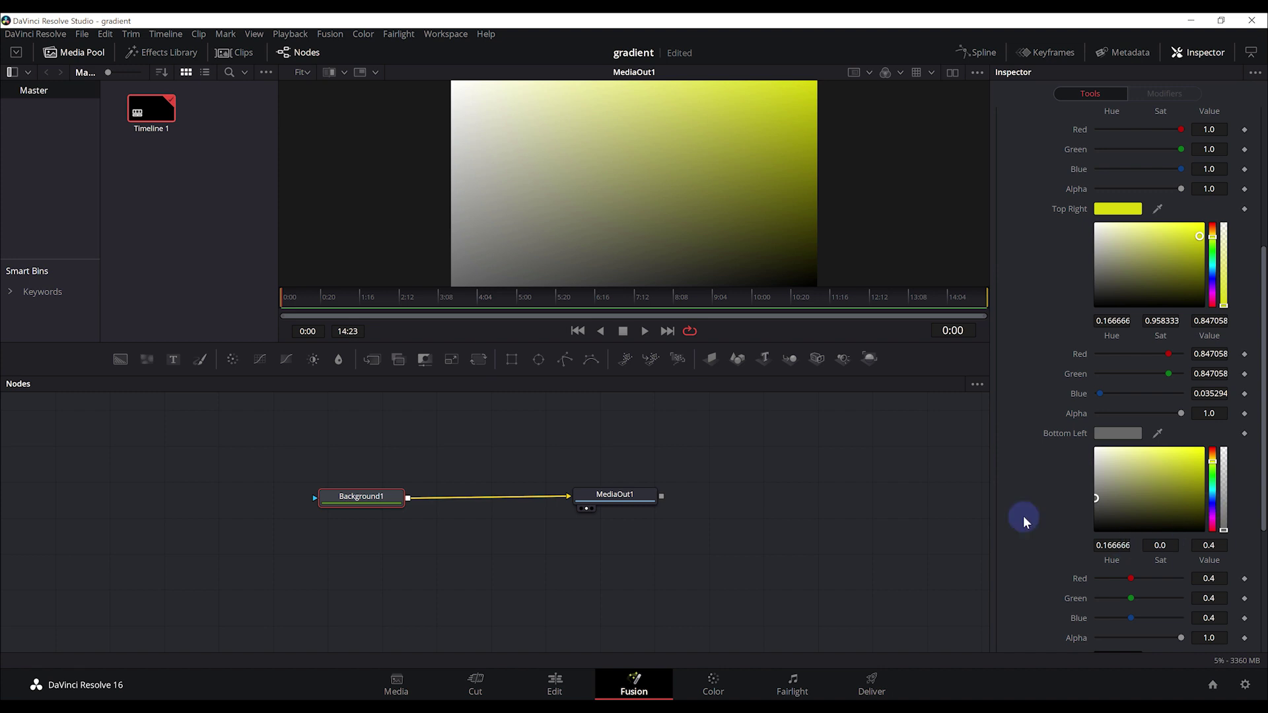
Set the Bottom Right corner colour to orange #aa5500.
scroll(1011, 516, down, 2)
scroll(1006, 518, down, 1)
click(1134, 496)
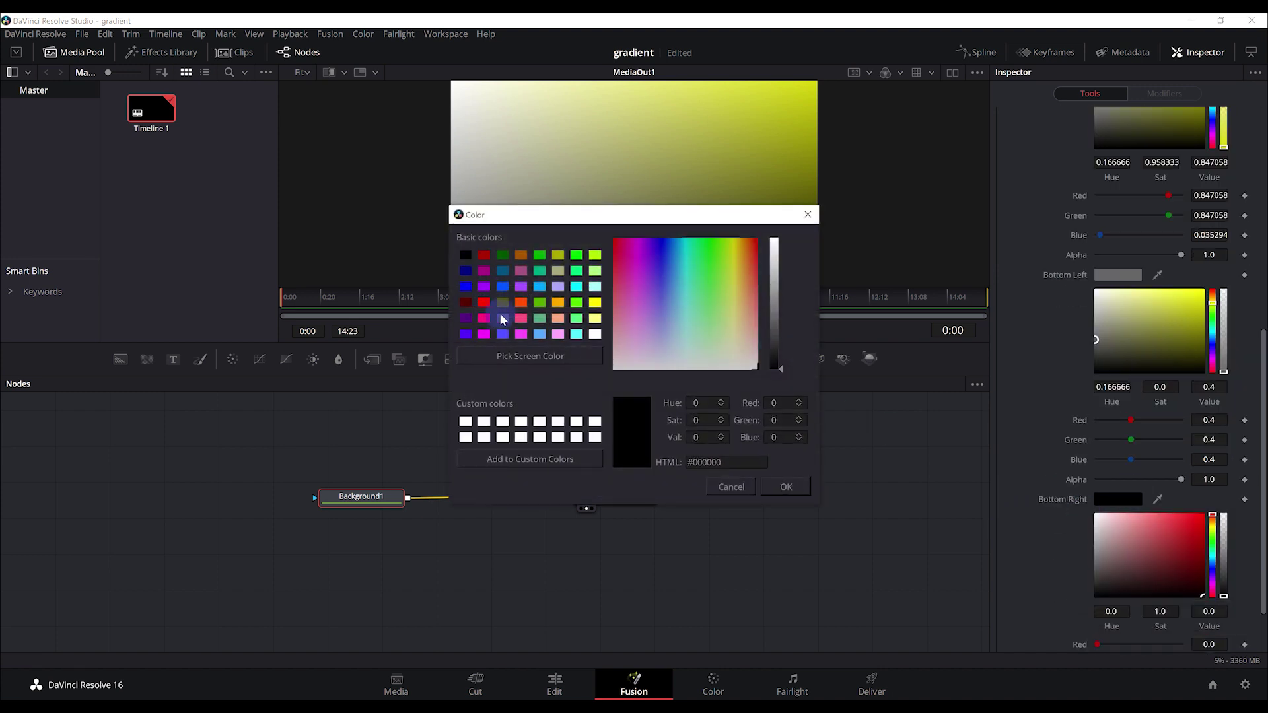
click(520, 254)
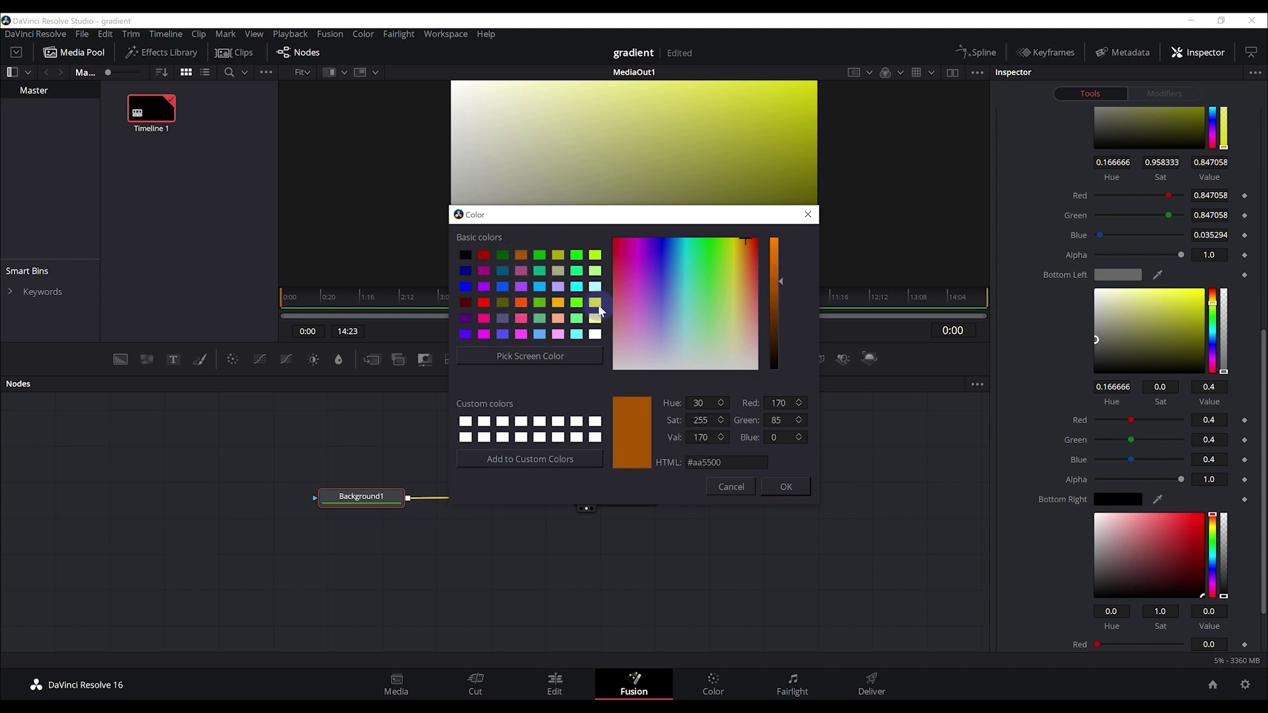
click(775, 487)
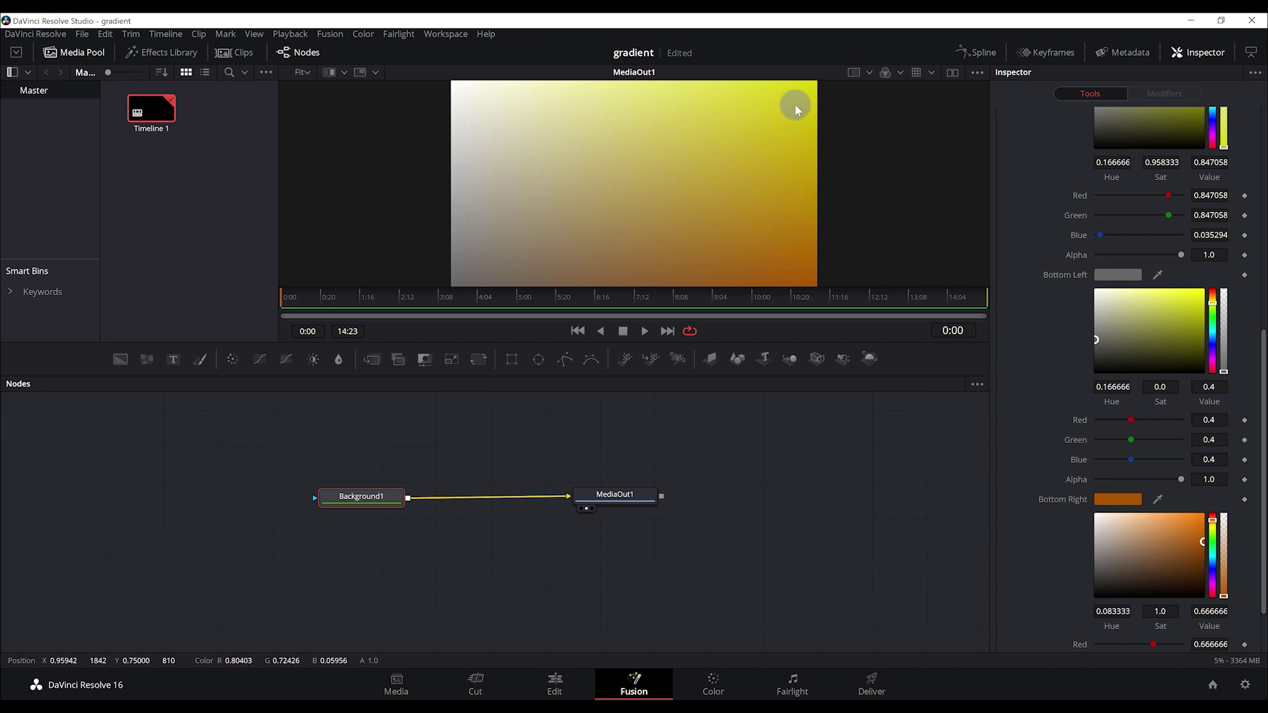
scroll(1032, 430, up, 10)
scroll(1032, 431, up, 3)
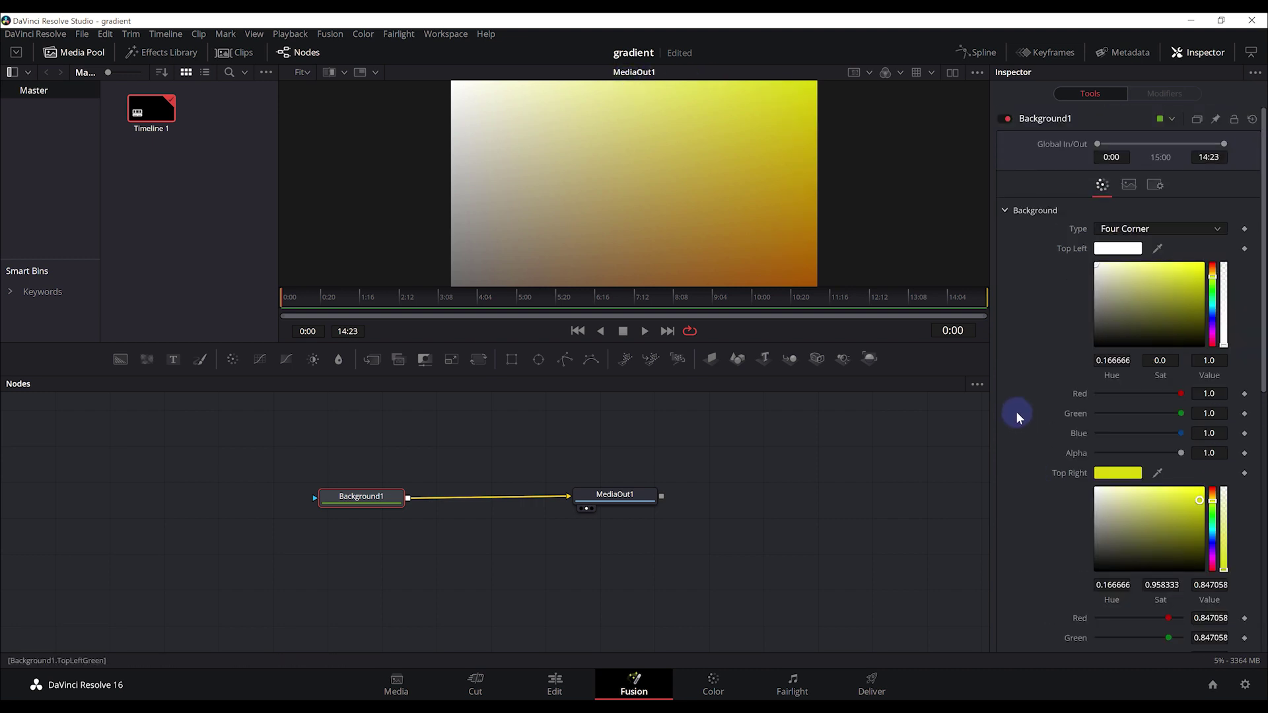
click(1149, 229)
Return the Background to Gradient type and bring up the Start point's Set to Default option.
click(1118, 303)
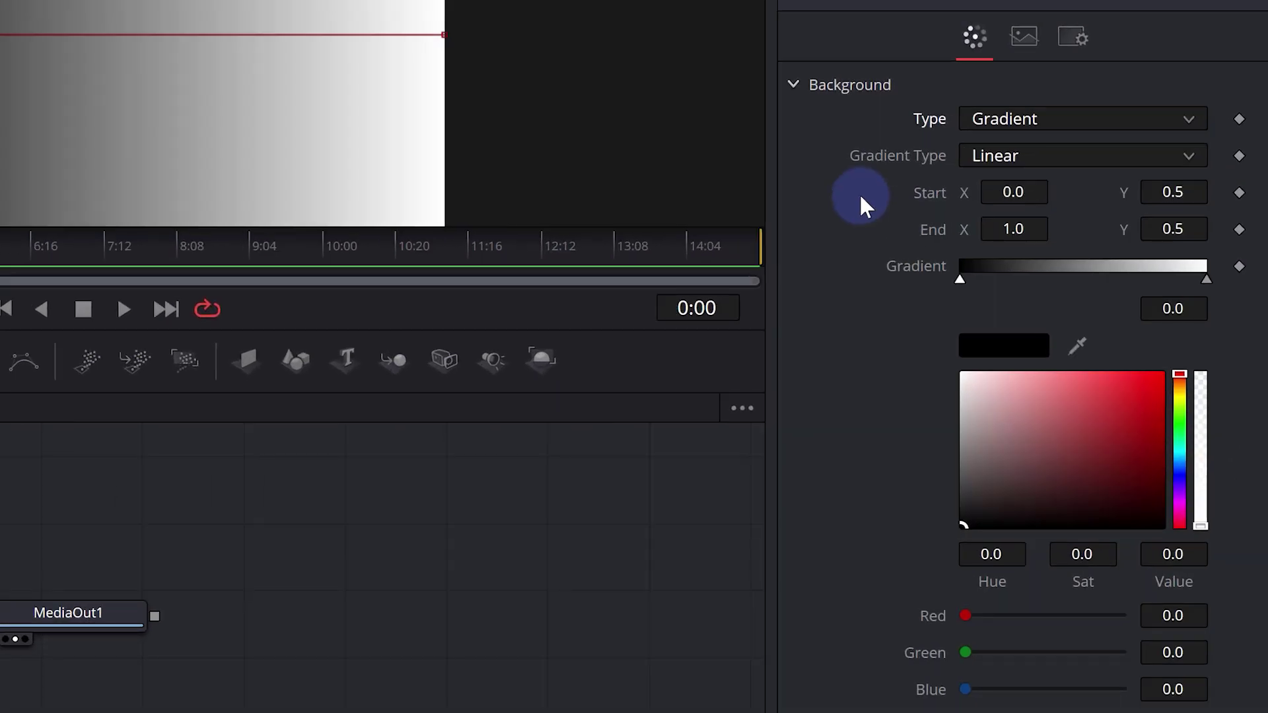
right_click(1040, 268)
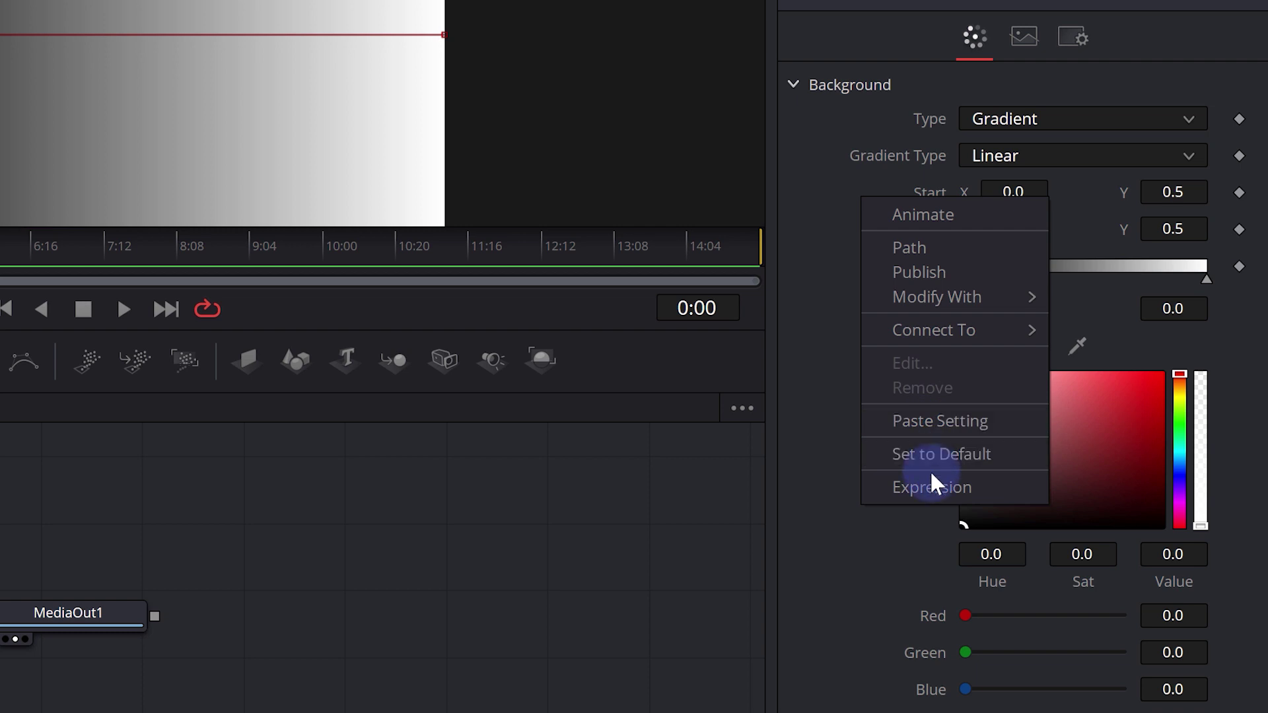